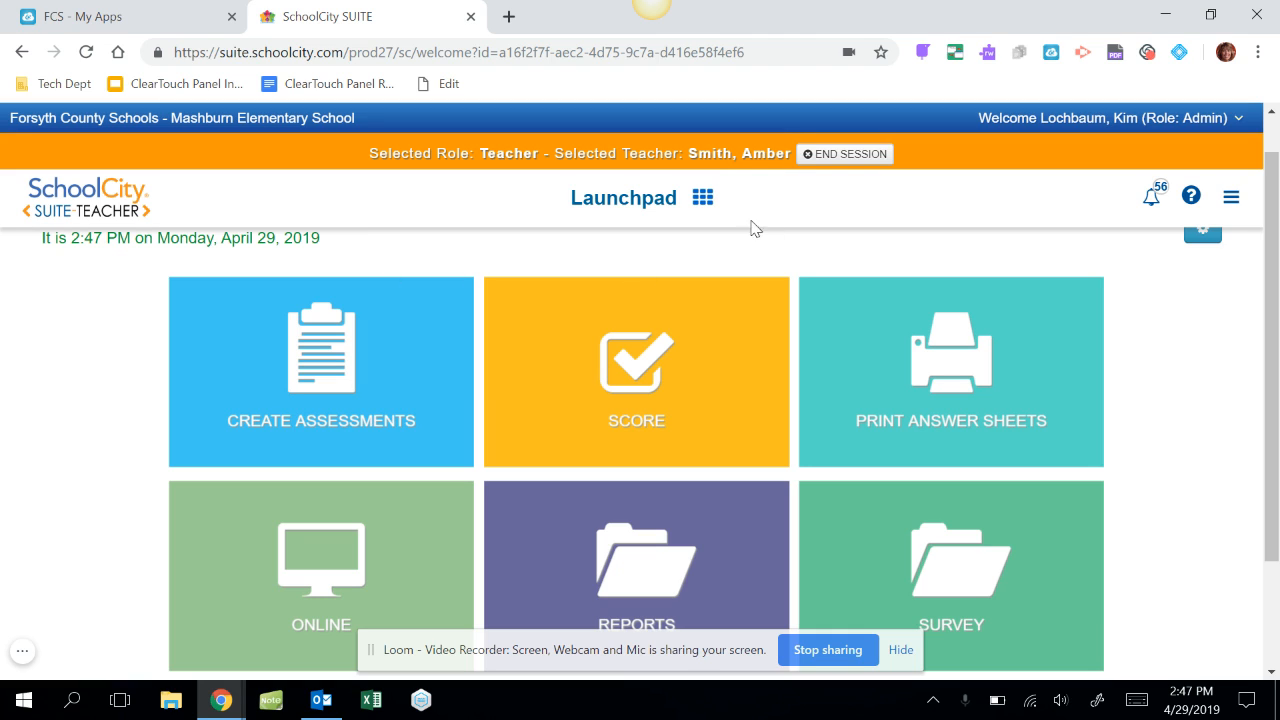
# - Open the custom reports list in the Report Manager and look through the existing reports
pyautogui.click(703, 203)
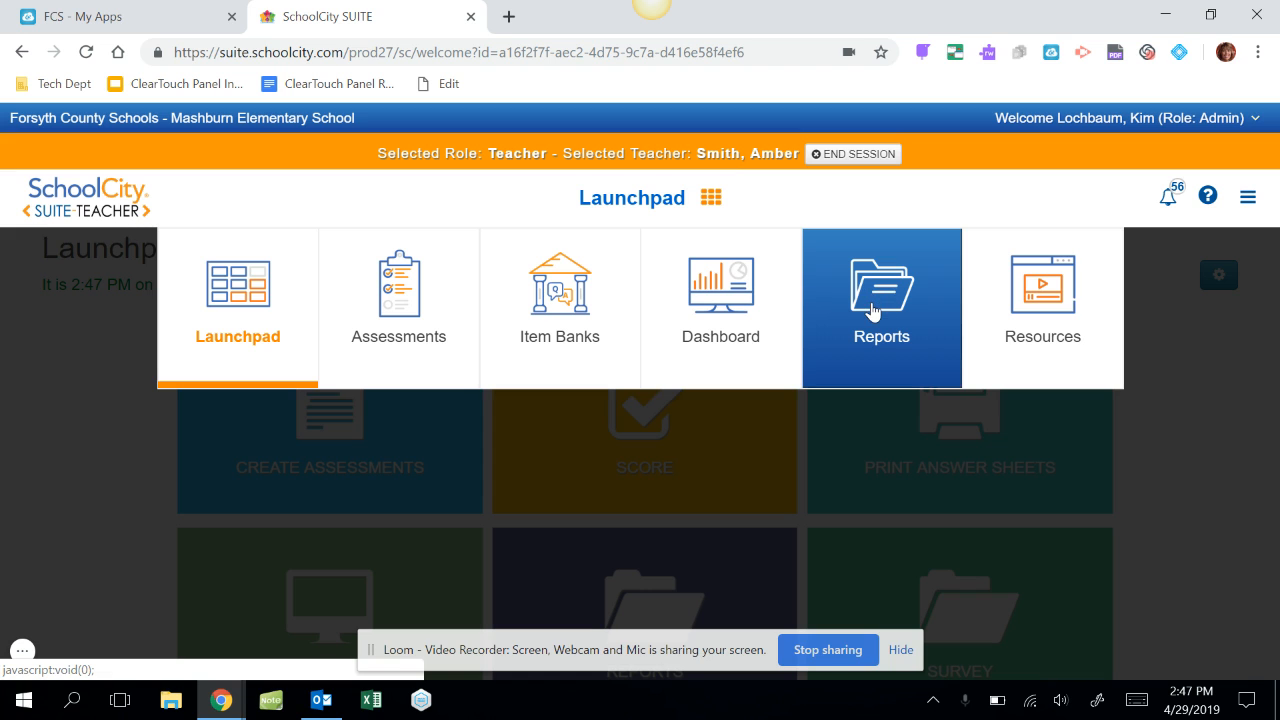
pyautogui.click(873, 311)
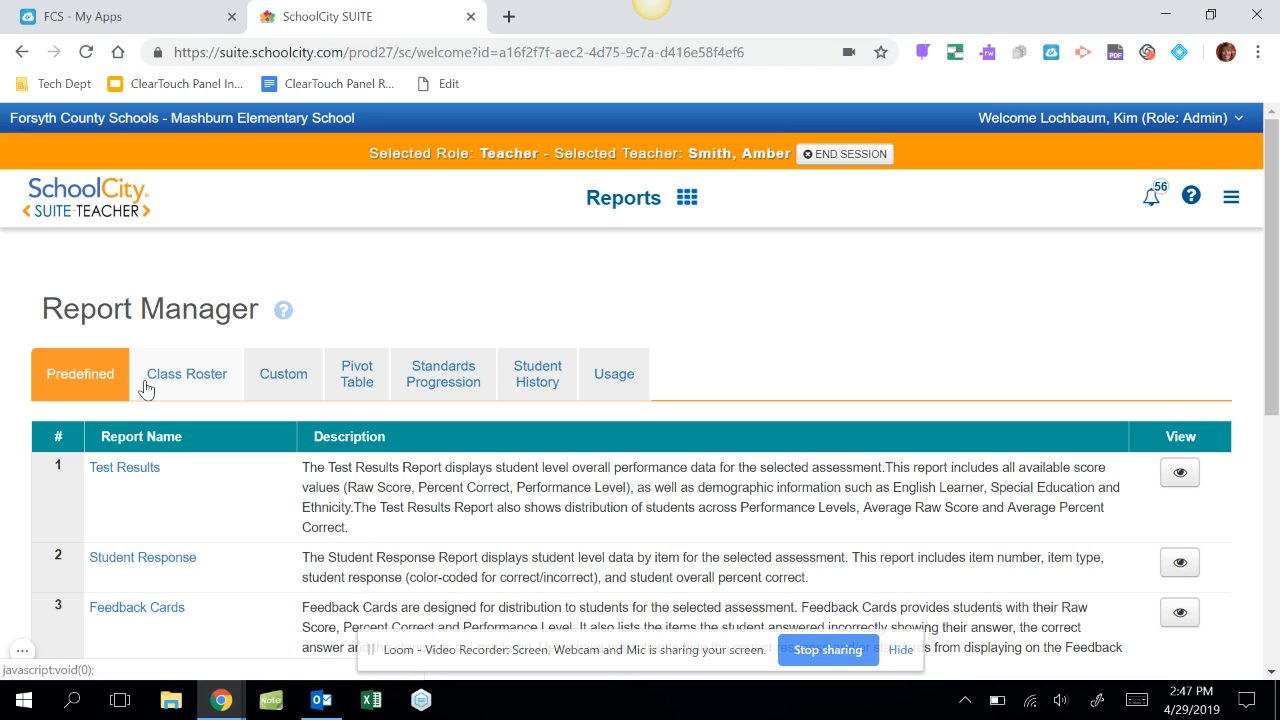
pyautogui.click(283, 378)
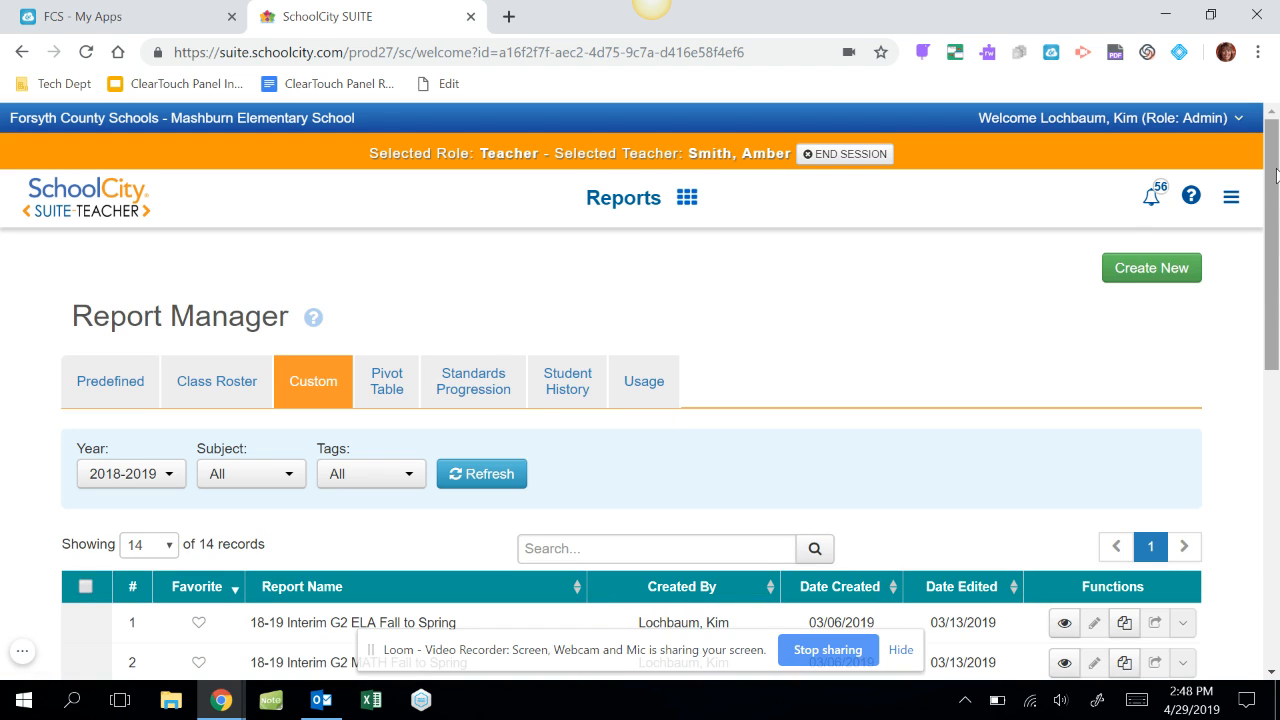
pyautogui.moveTo(1270, 166); pyautogui.dragTo(1270, 250)
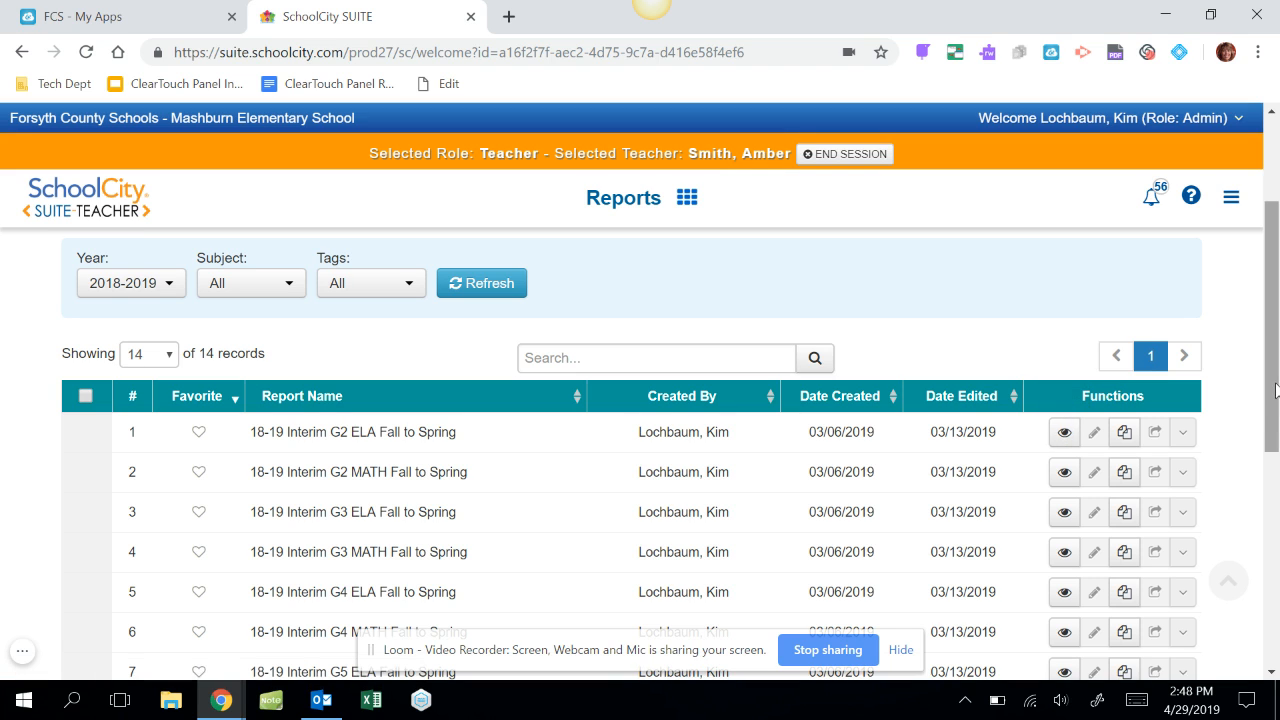
pyautogui.moveTo(1272, 384); pyautogui.dragTo(1266, 288)
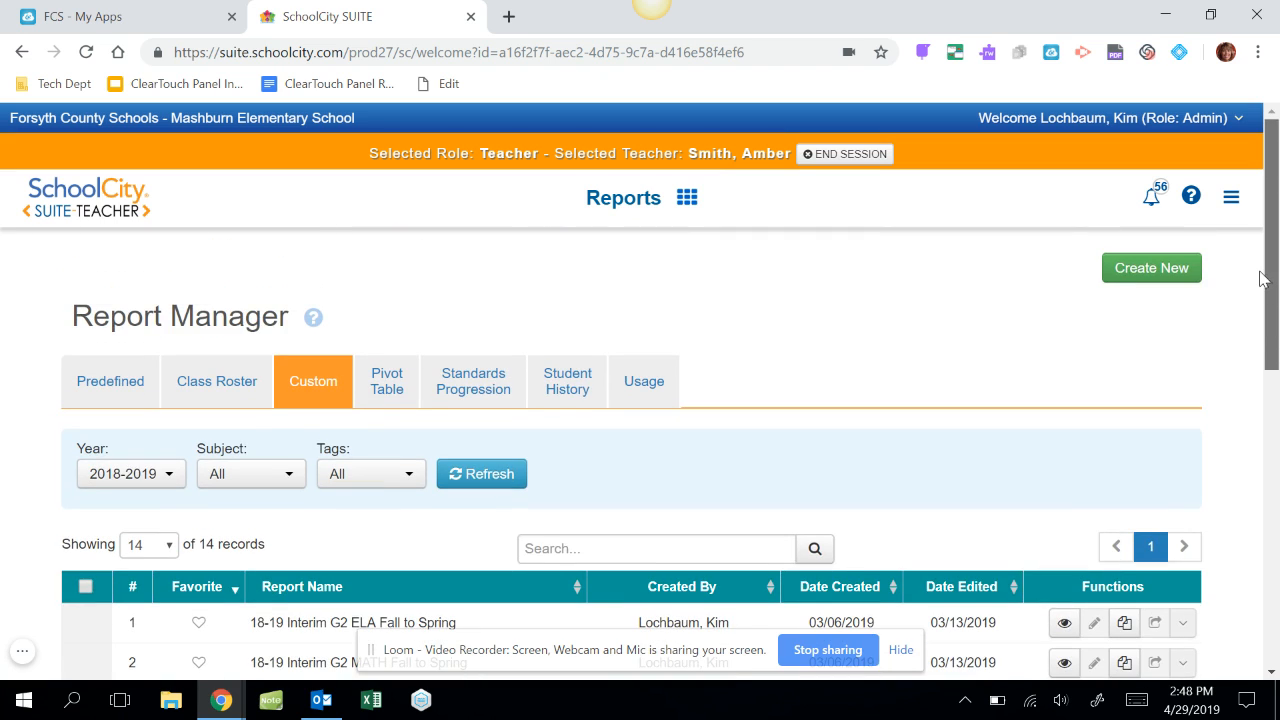
# - Start a new custom report and filter its assessment search results to the ELA subject only
pyautogui.click(1131, 270)
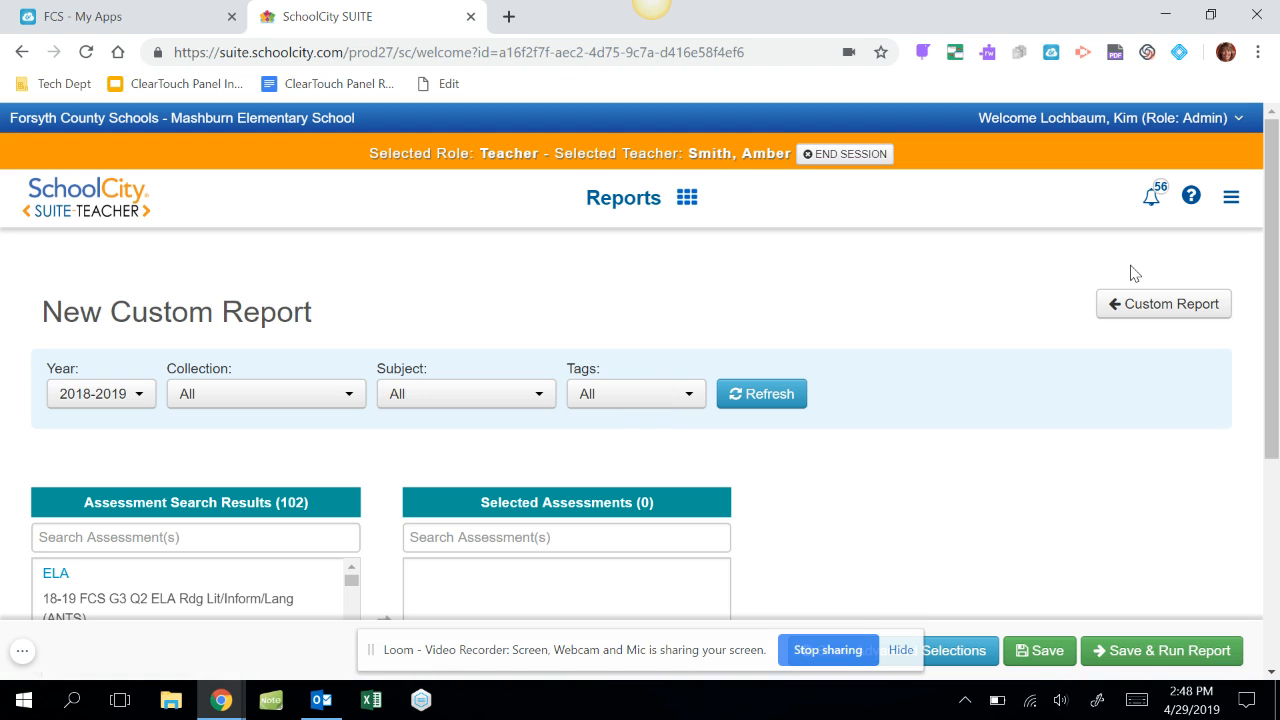
pyautogui.moveTo(1273, 232); pyautogui.dragTo(1260, 282)
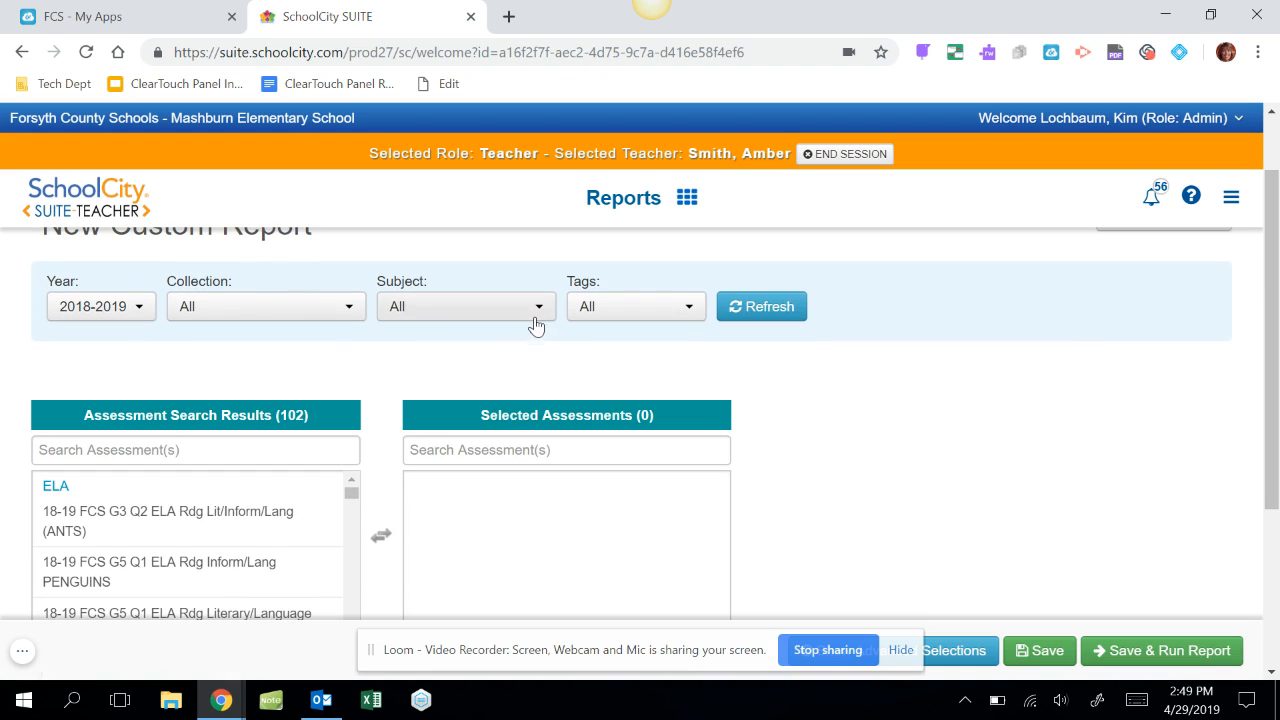
pyautogui.click(186, 577)
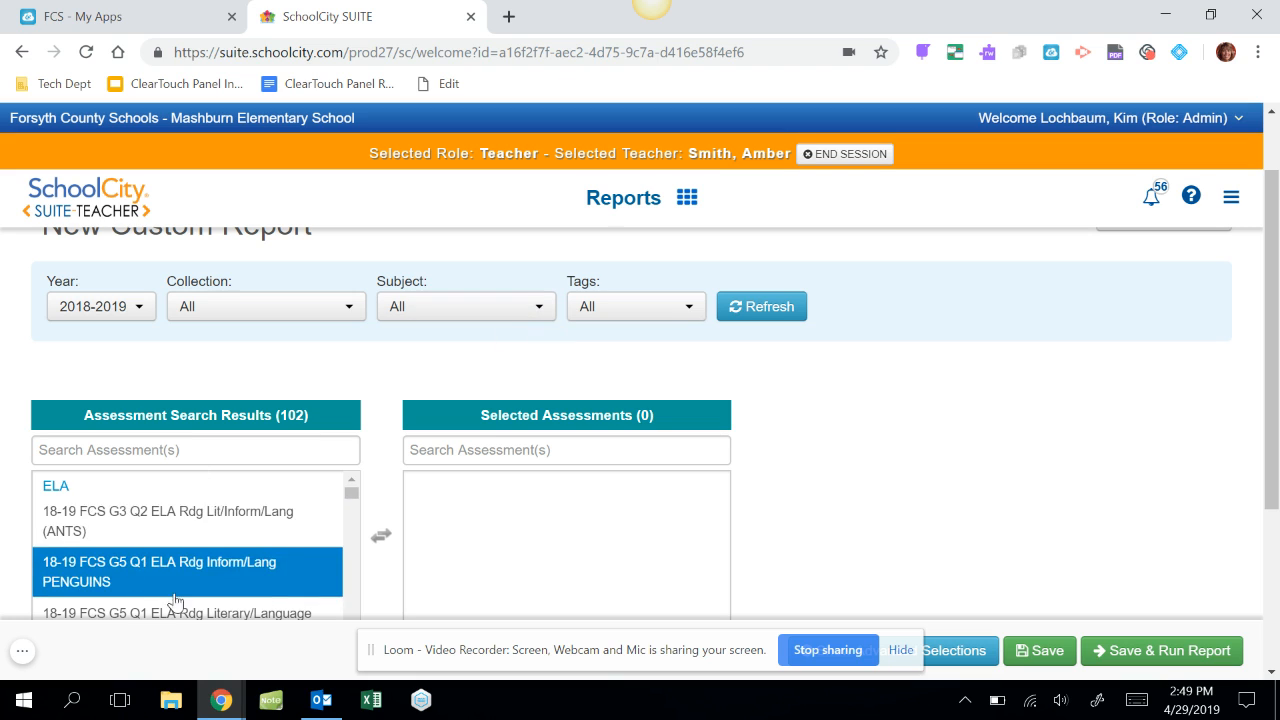
pyautogui.click(141, 613)
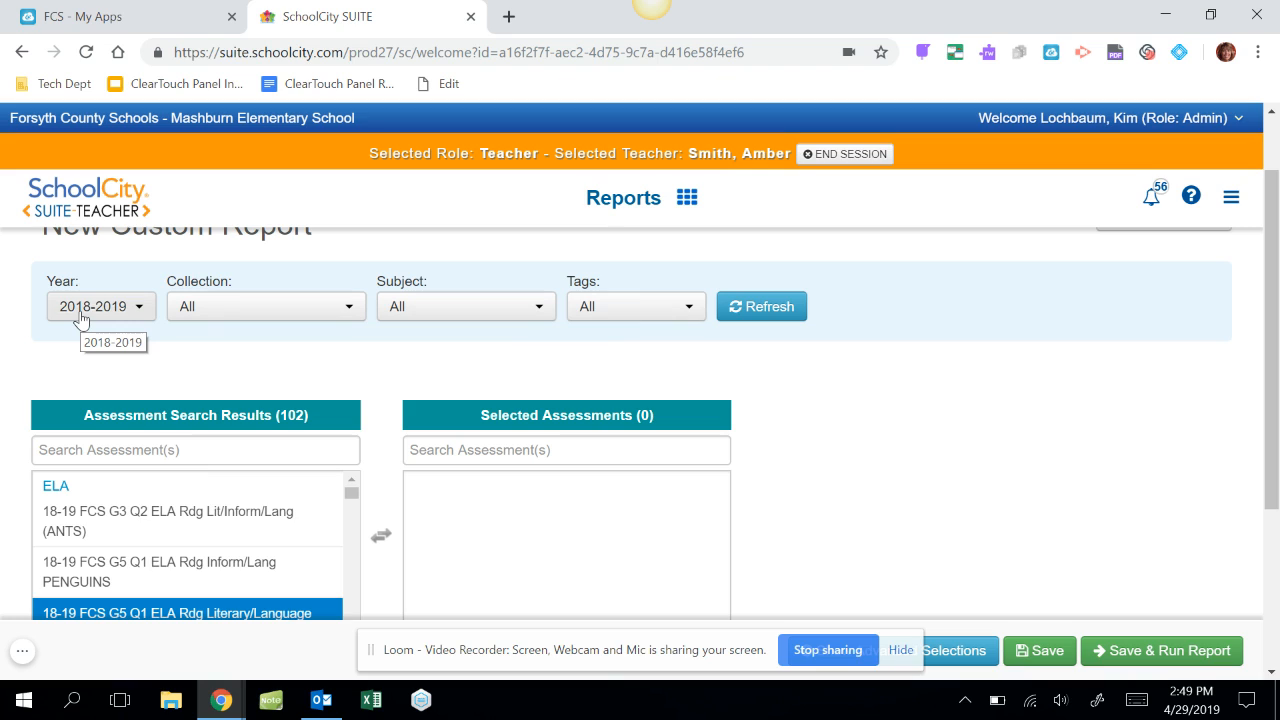
pyautogui.click(539, 312)
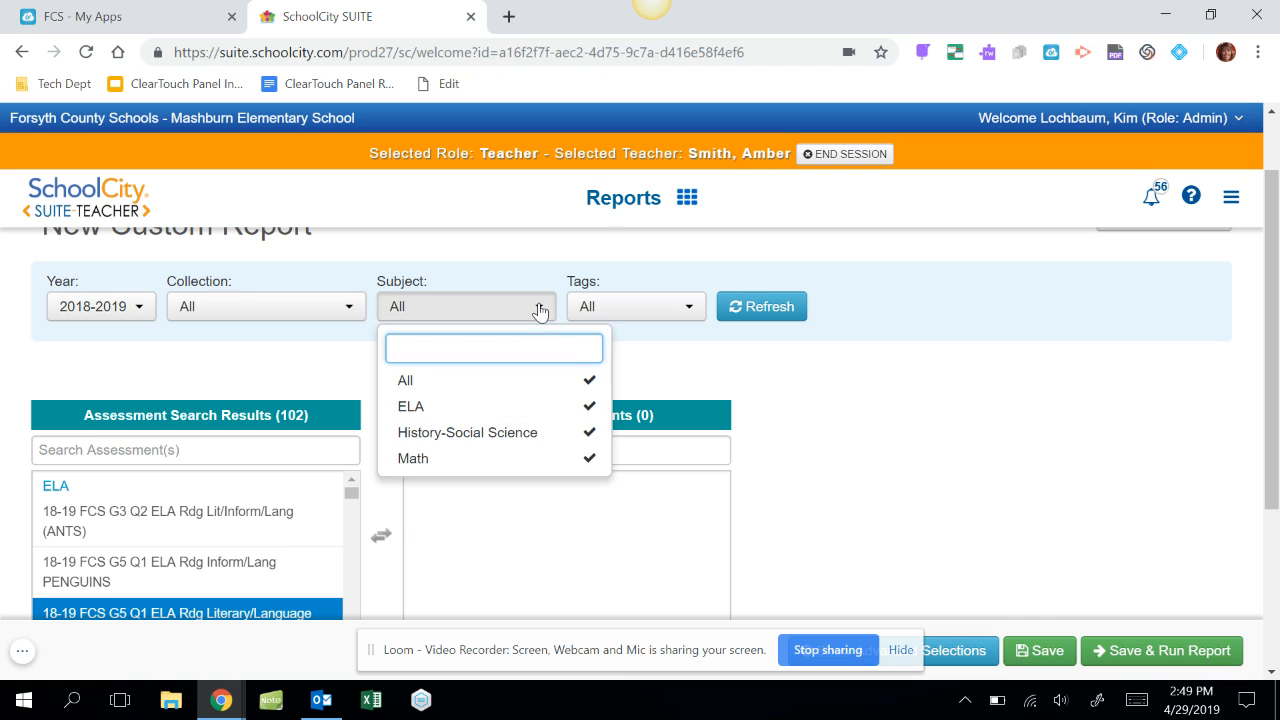
pyautogui.click(589, 383)
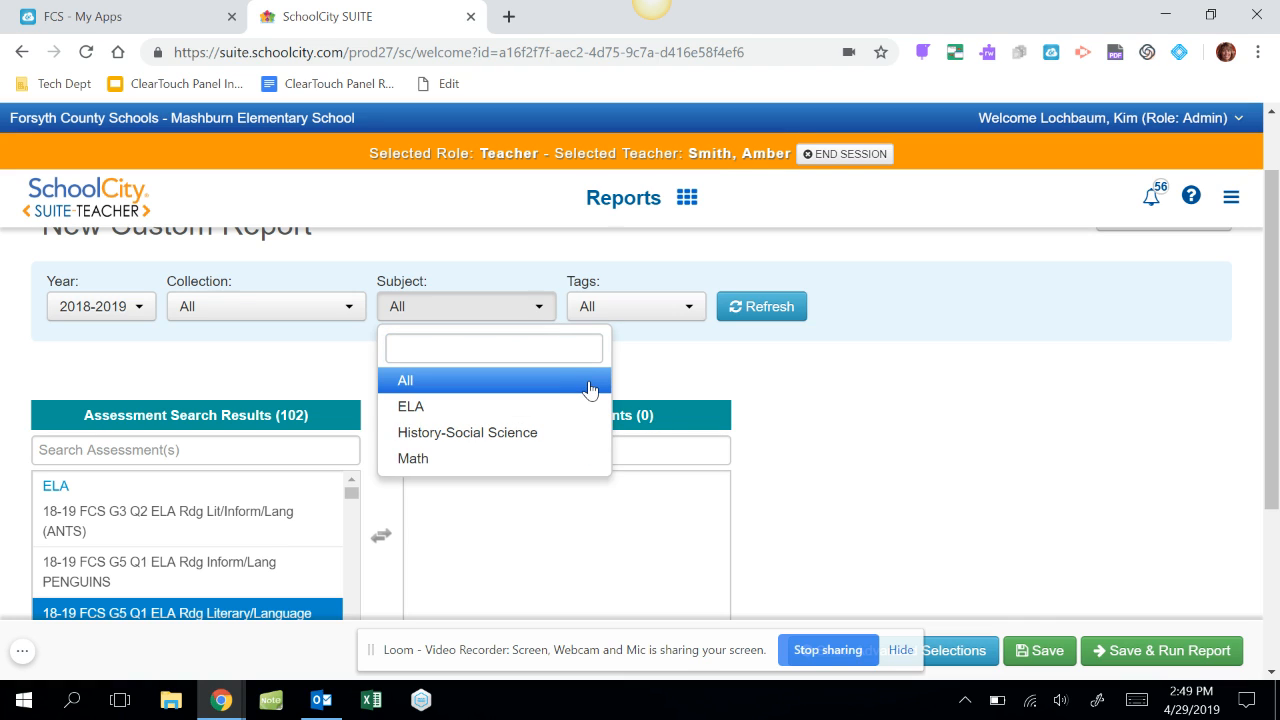
pyautogui.click(586, 407)
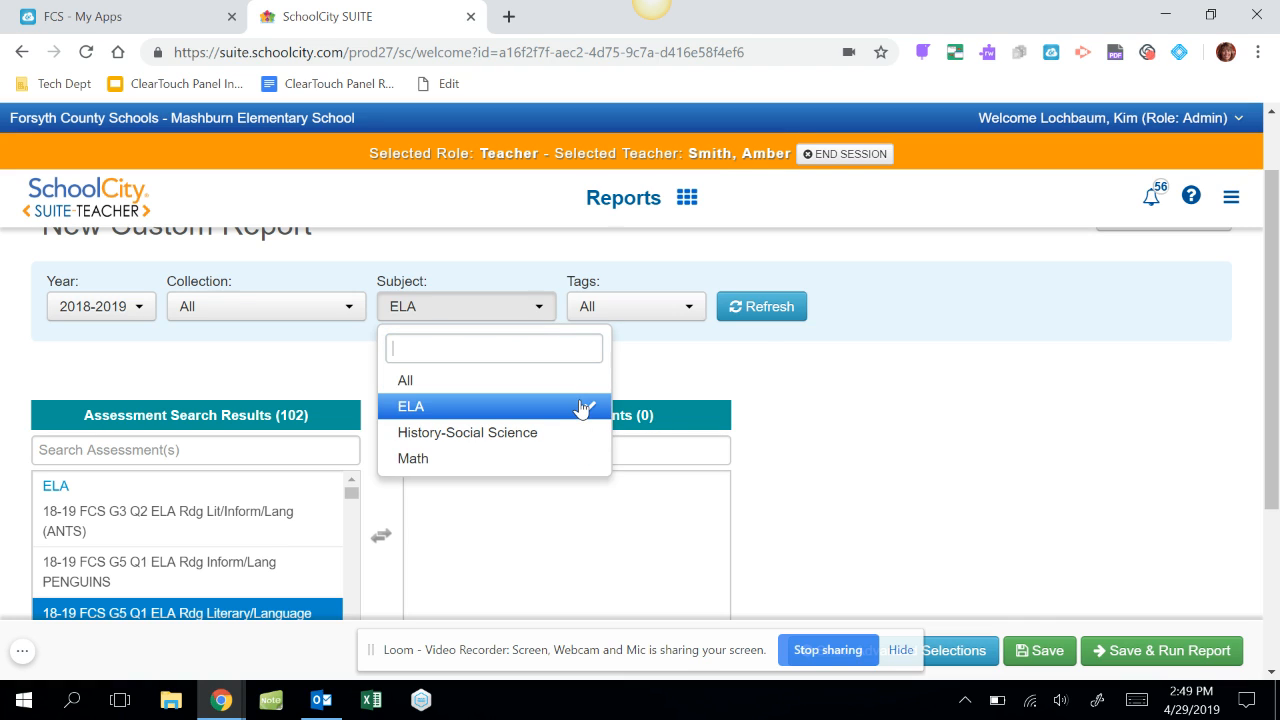
pyautogui.click(768, 309)
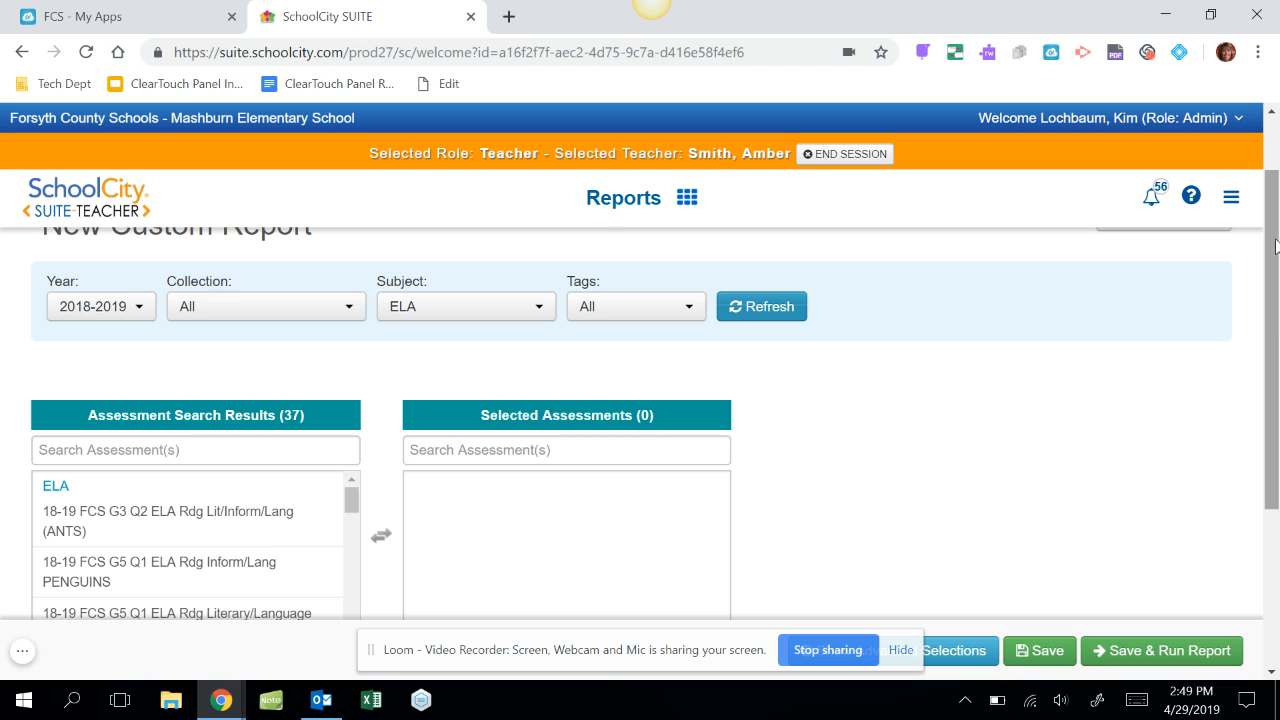
# - Add FCS F&P Grade 1 ELA Fall 2018 and FCS F&P Grade 1 ELA Winter 2018 to the selected assessments
pyautogui.moveTo(1272, 247); pyautogui.dragTo(1270, 330)
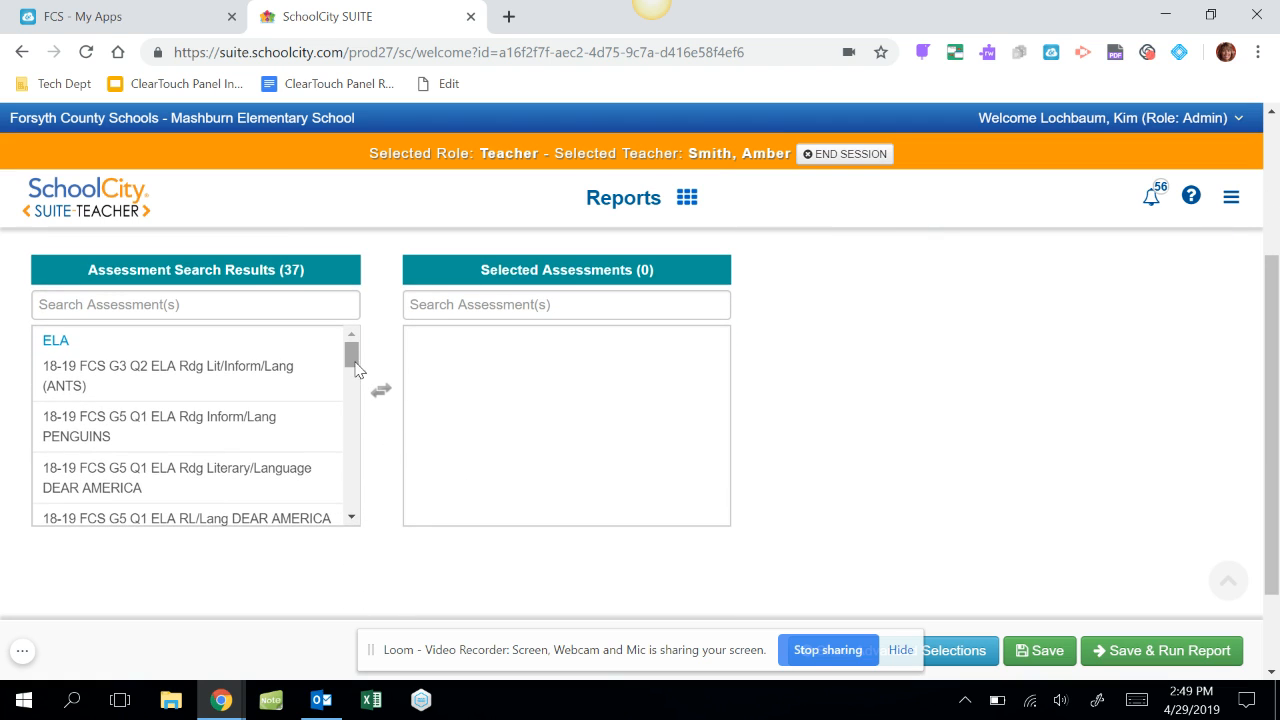
pyautogui.moveTo(352, 360); pyautogui.dragTo(350, 428)
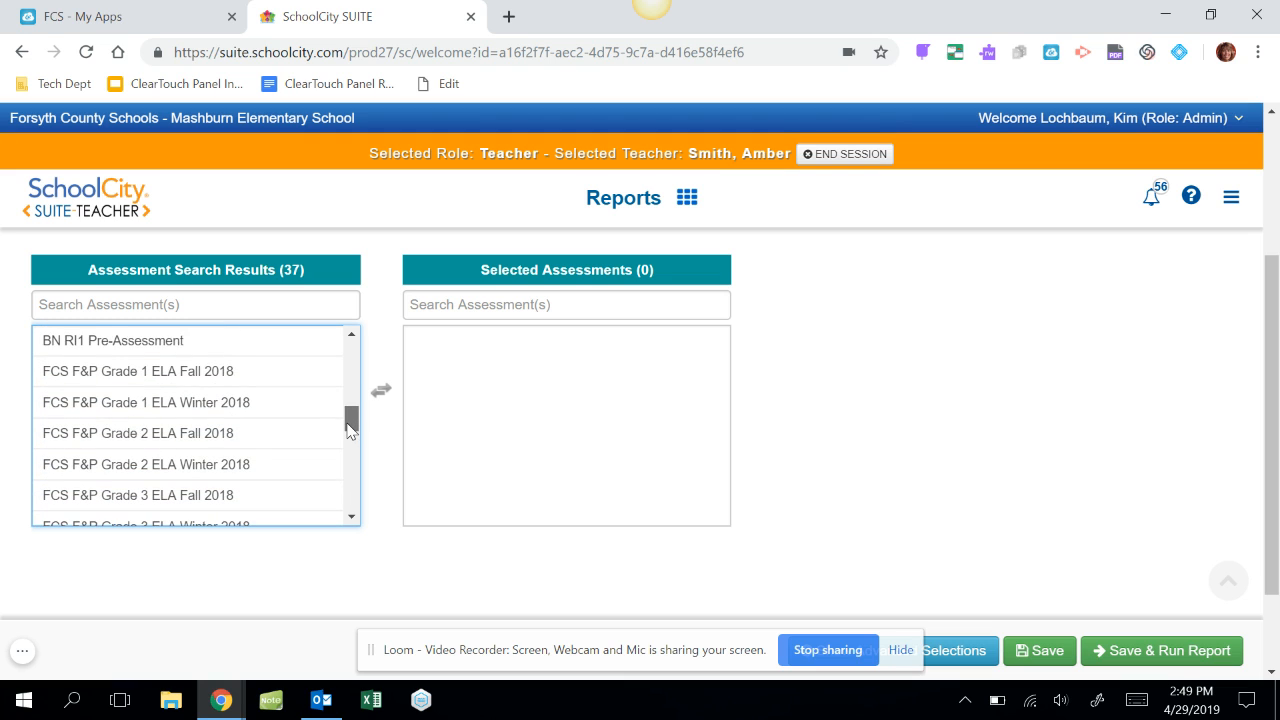
pyautogui.click(234, 375)
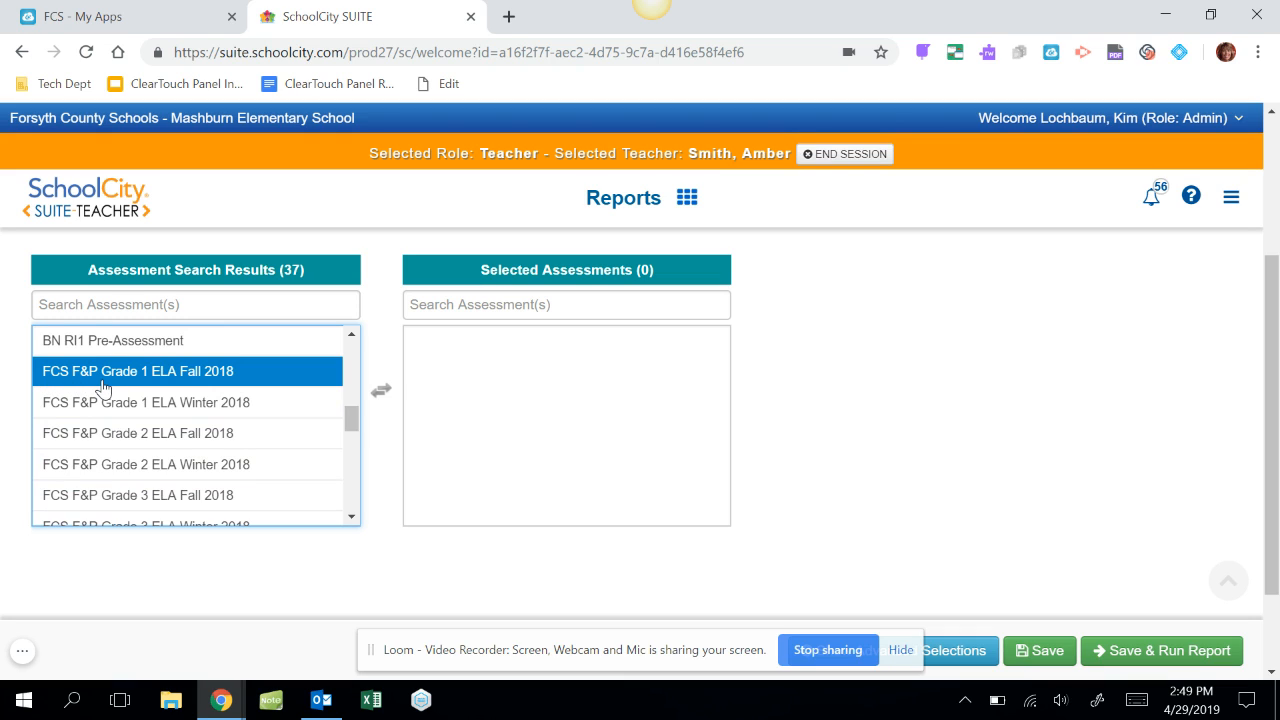
pyautogui.doubleClick(195, 376)
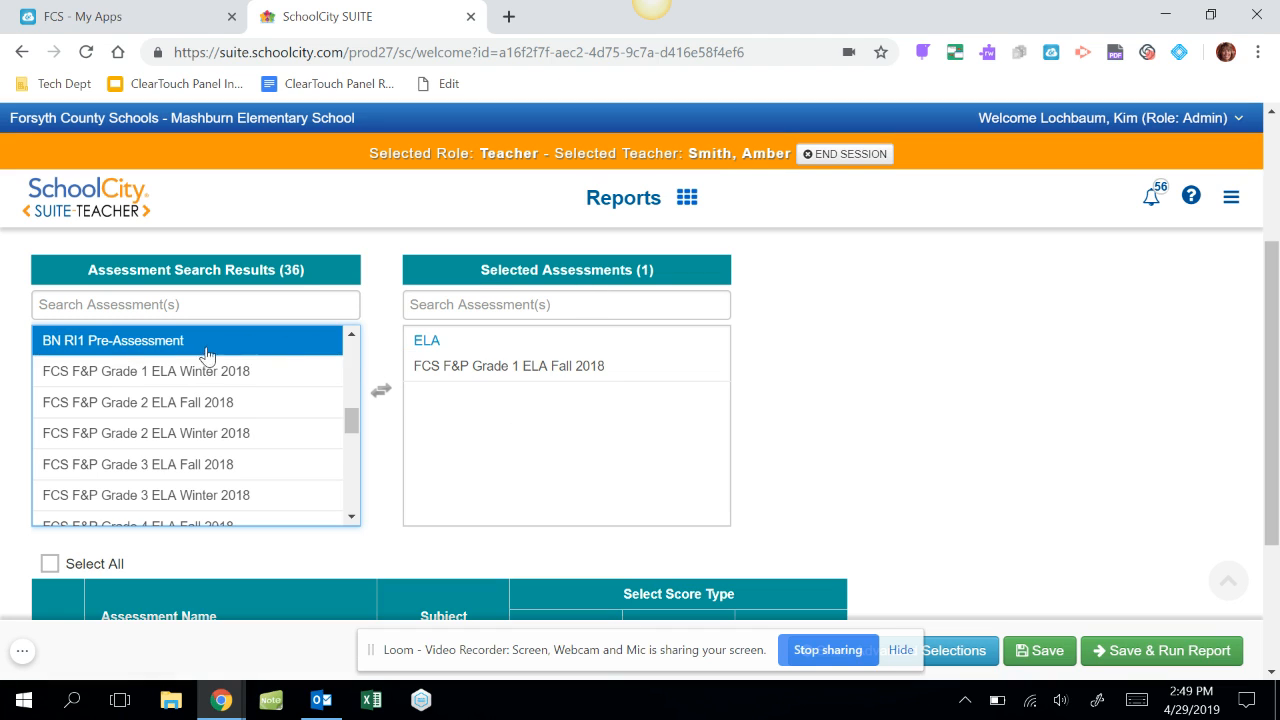
pyautogui.click(187, 373)
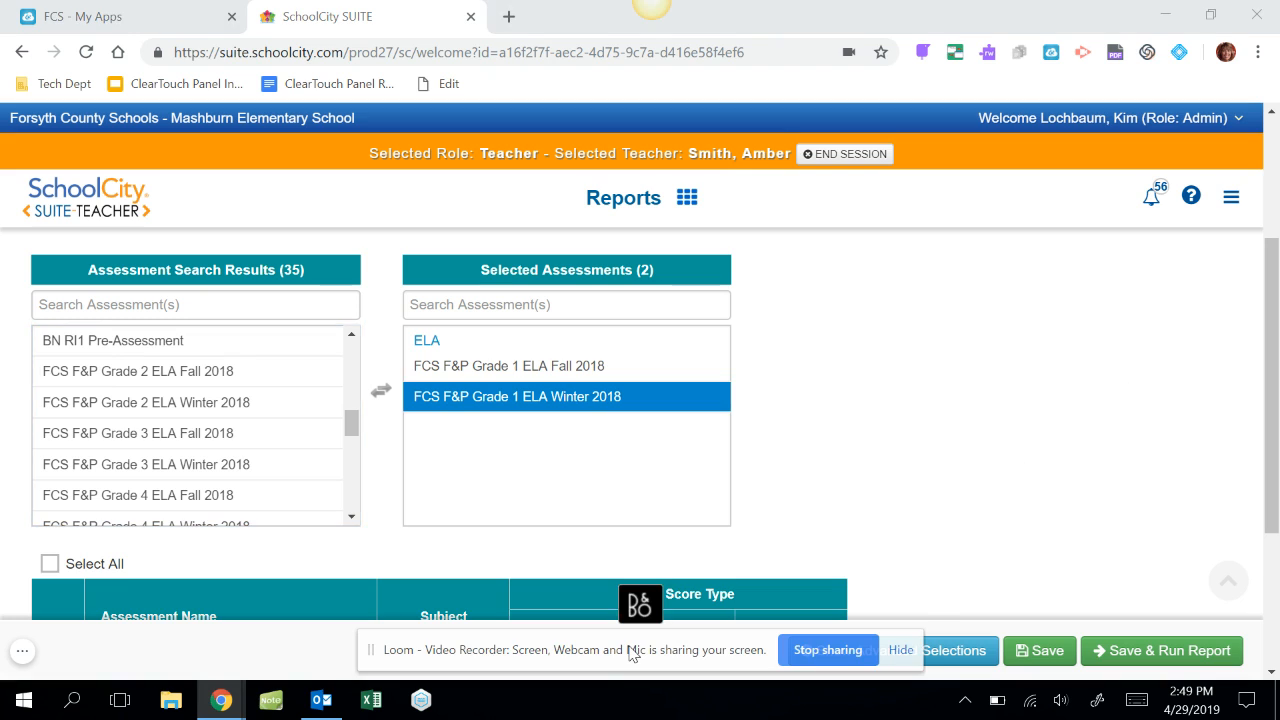
# - Try to save the report, and select all score types for both chosen assessments
pyautogui.moveTo(632, 652); pyautogui.dragTo(360, 648)
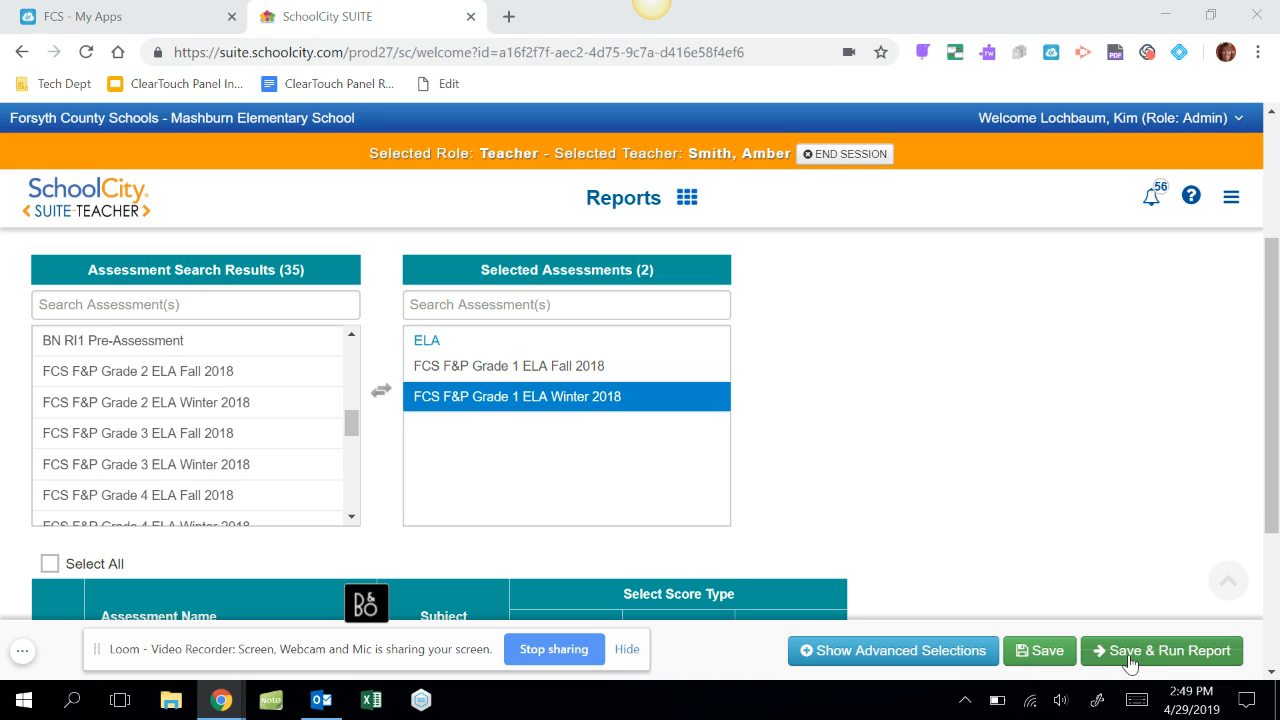
pyautogui.click(1045, 652)
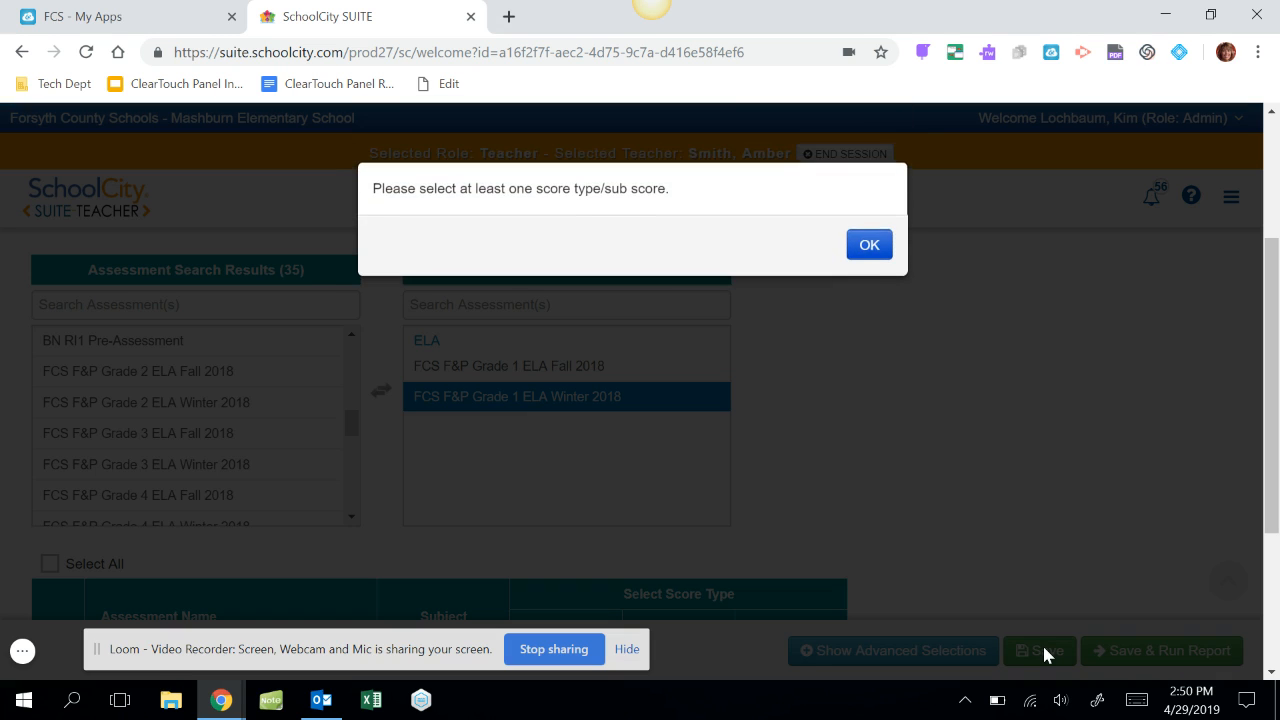
pyautogui.click(858, 240)
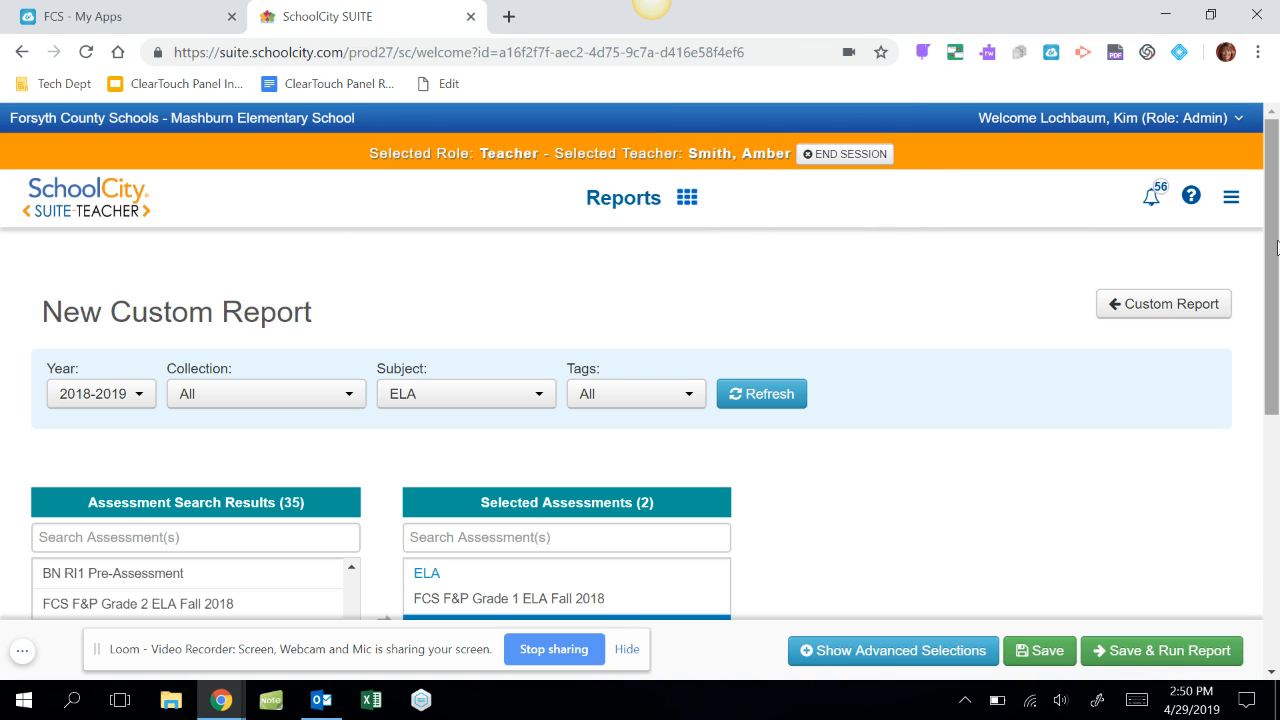
pyautogui.moveTo(1277, 248); pyautogui.dragTo(1136, 466)
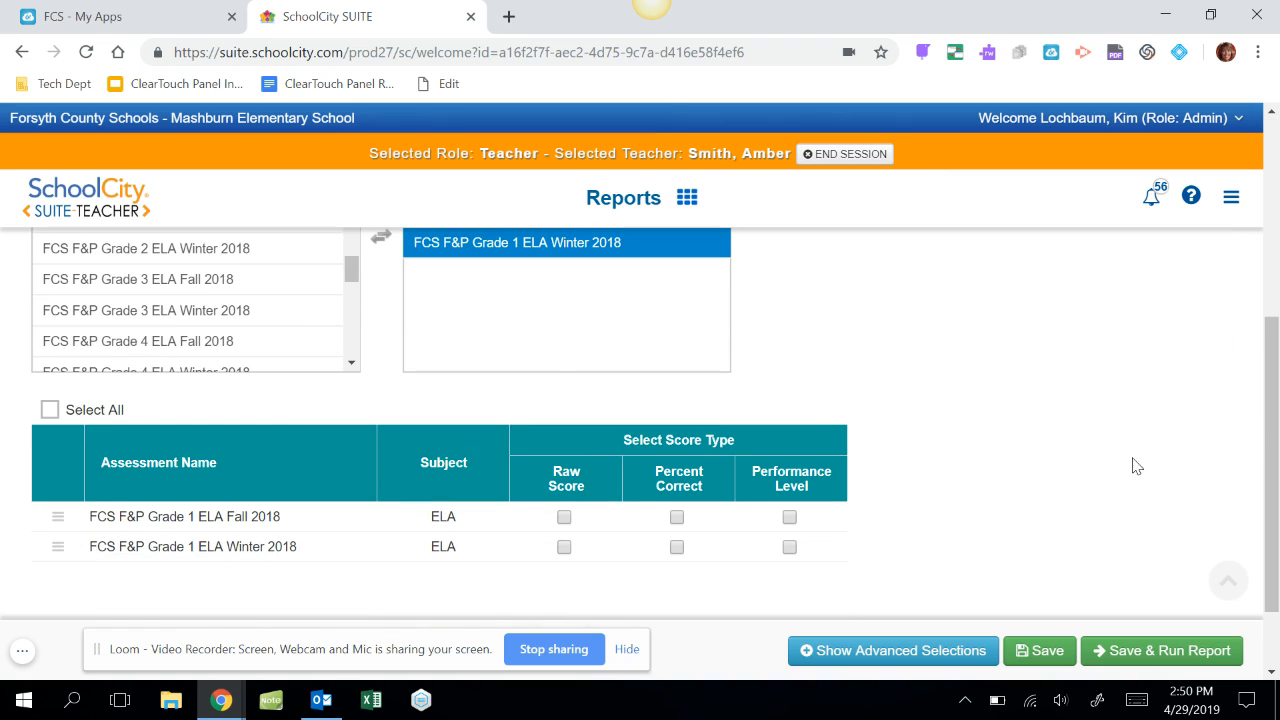
pyautogui.click(50, 410)
# - Save the custom report under the name "this is a test delete later"
pyautogui.click(1057, 657)
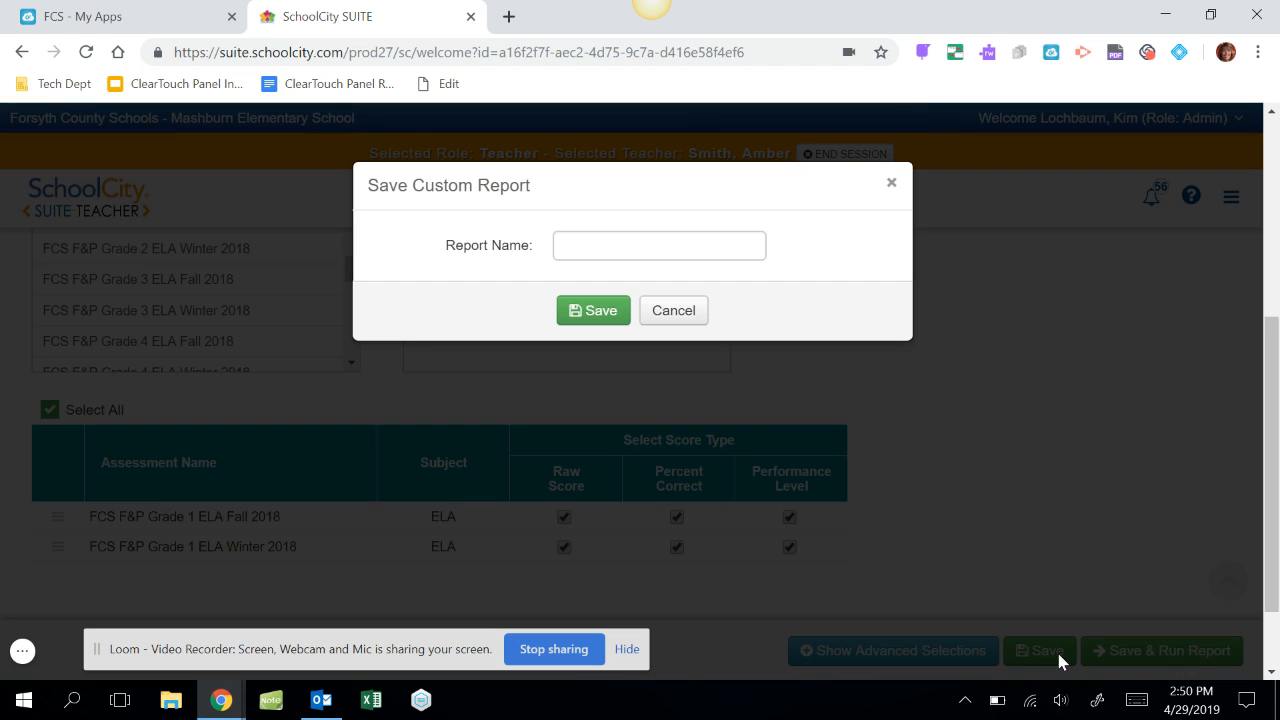
pyautogui.click(598, 245)
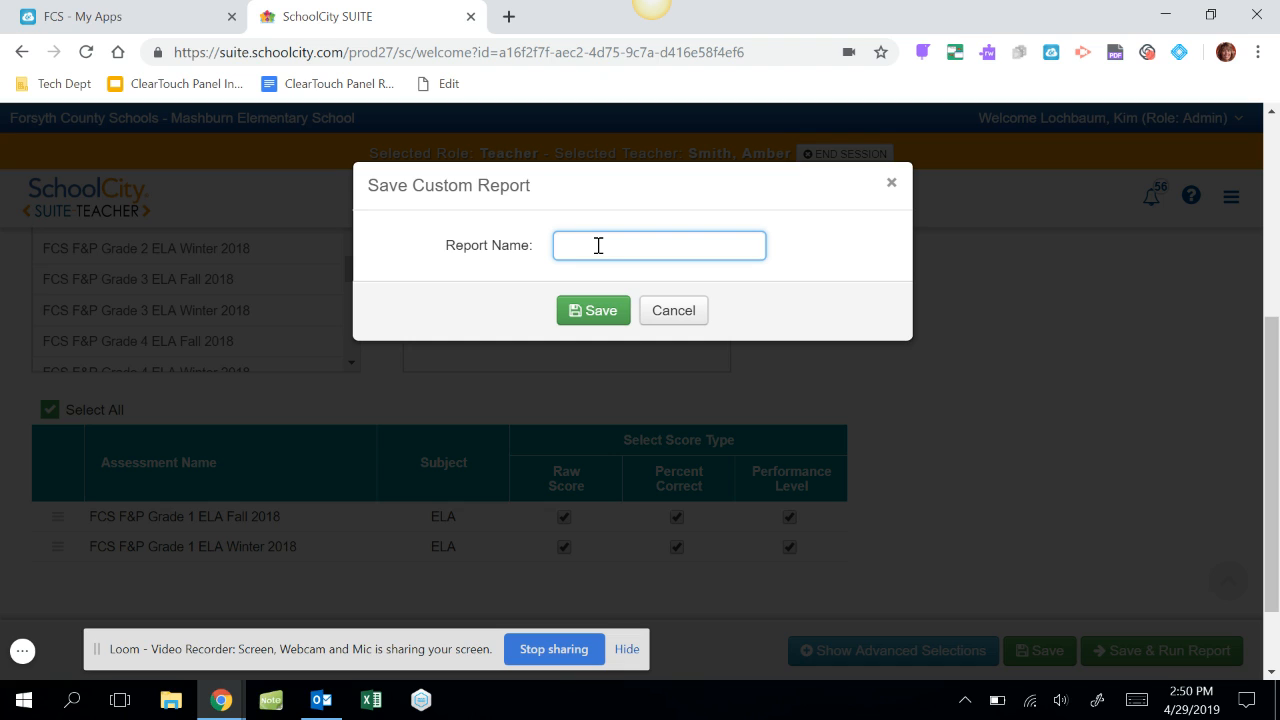
pyautogui.write('this is a test delete later')
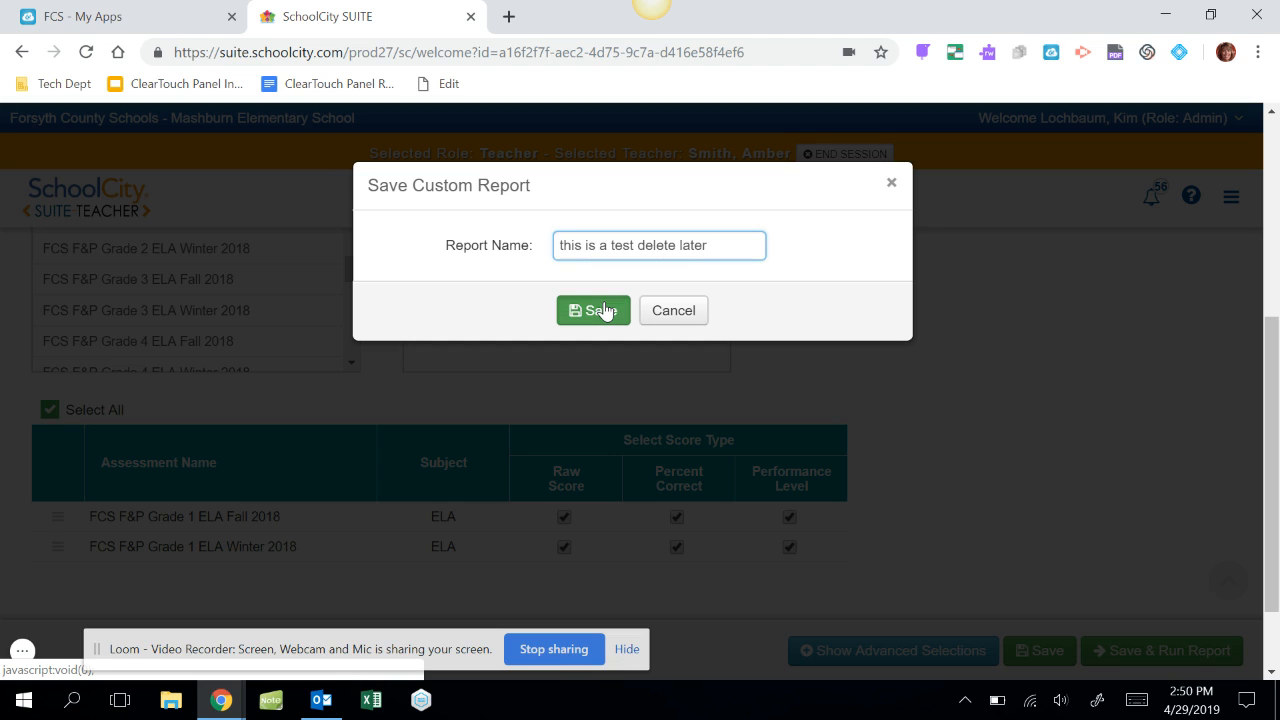
pyautogui.click(603, 310)
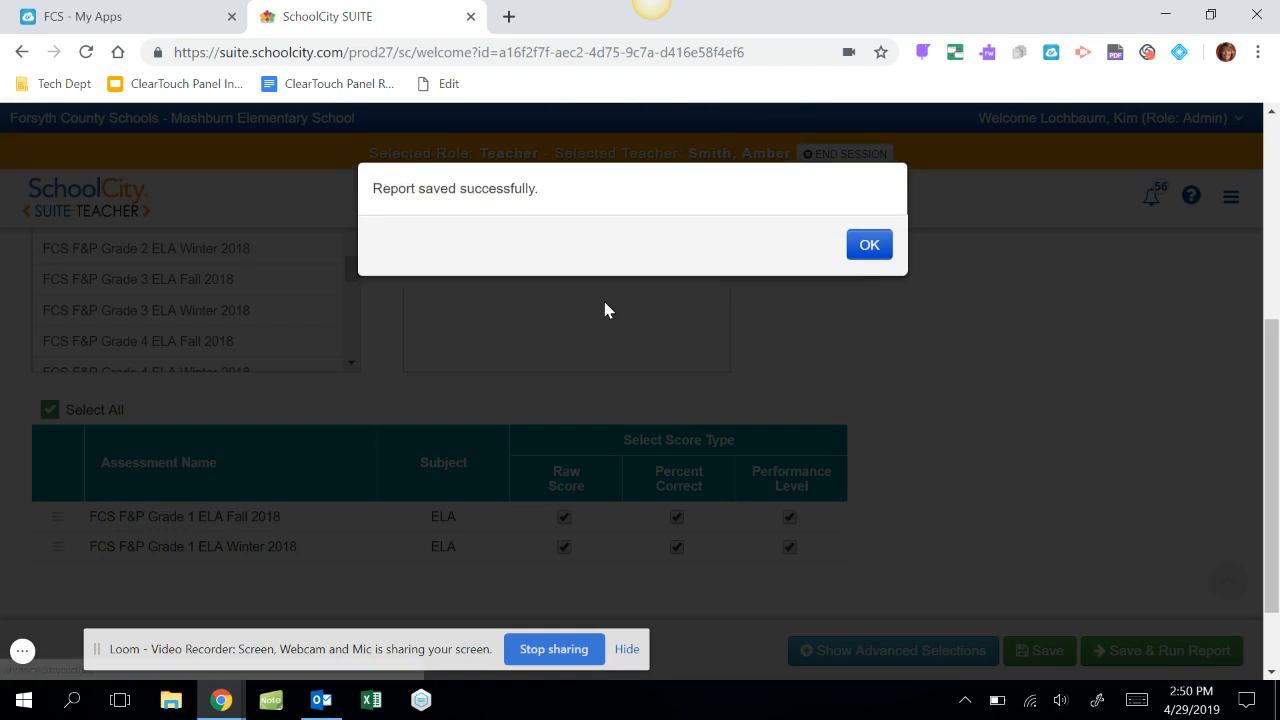
pyautogui.click(884, 236)
# - Return to the custom reports list and mark "this is a test delete later" as a favorite
pyautogui.moveTo(1270, 364); pyautogui.dragTo(1270, 167)
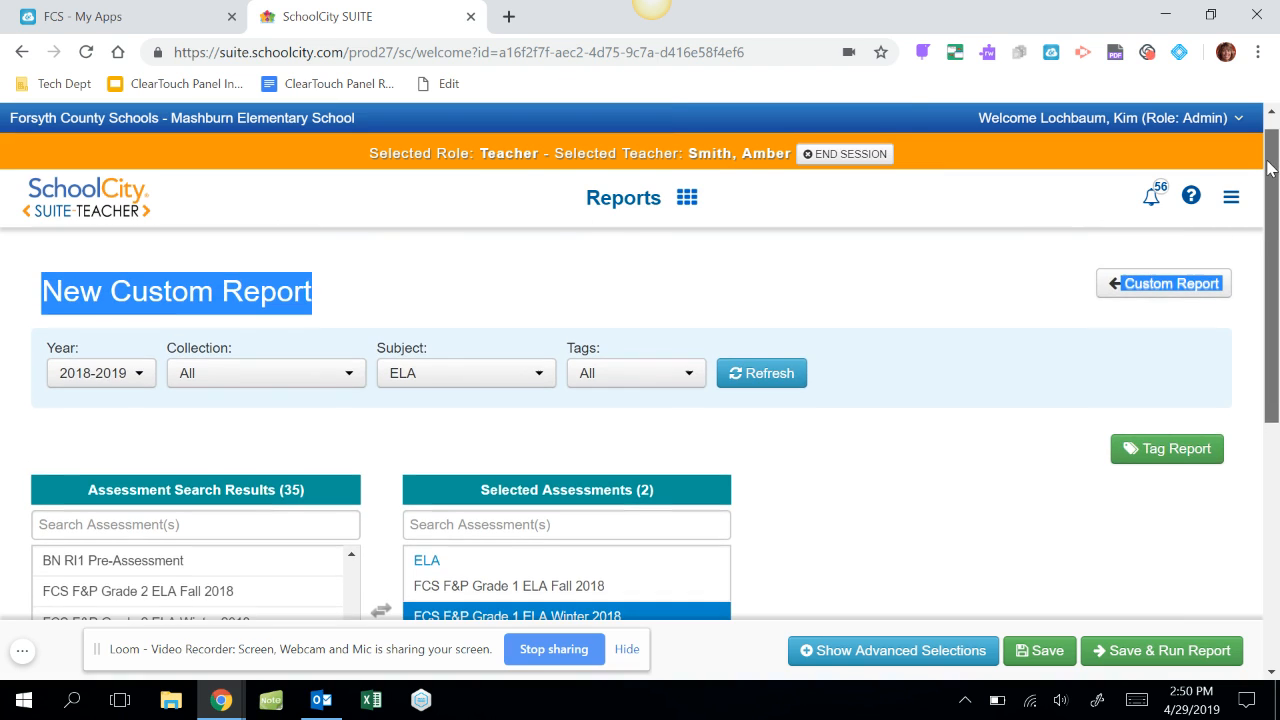
pyautogui.click(1112, 283)
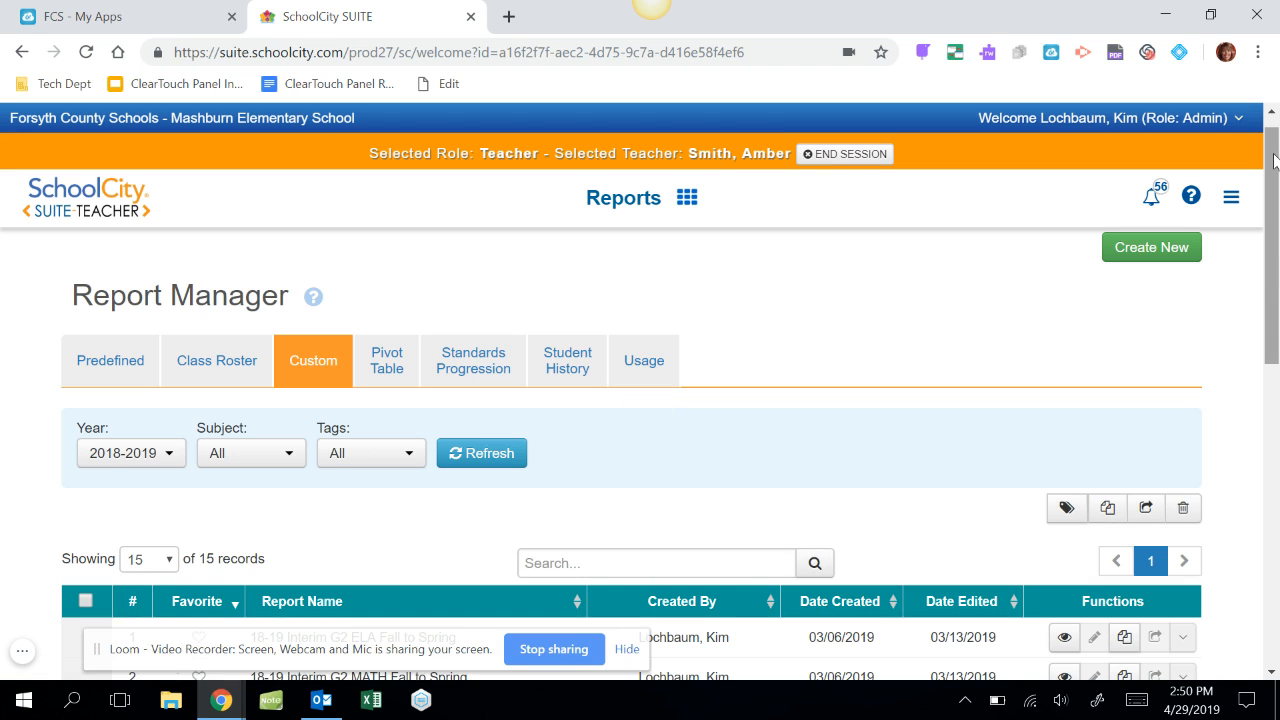
pyautogui.moveTo(1275, 160); pyautogui.dragTo(1266, 265)
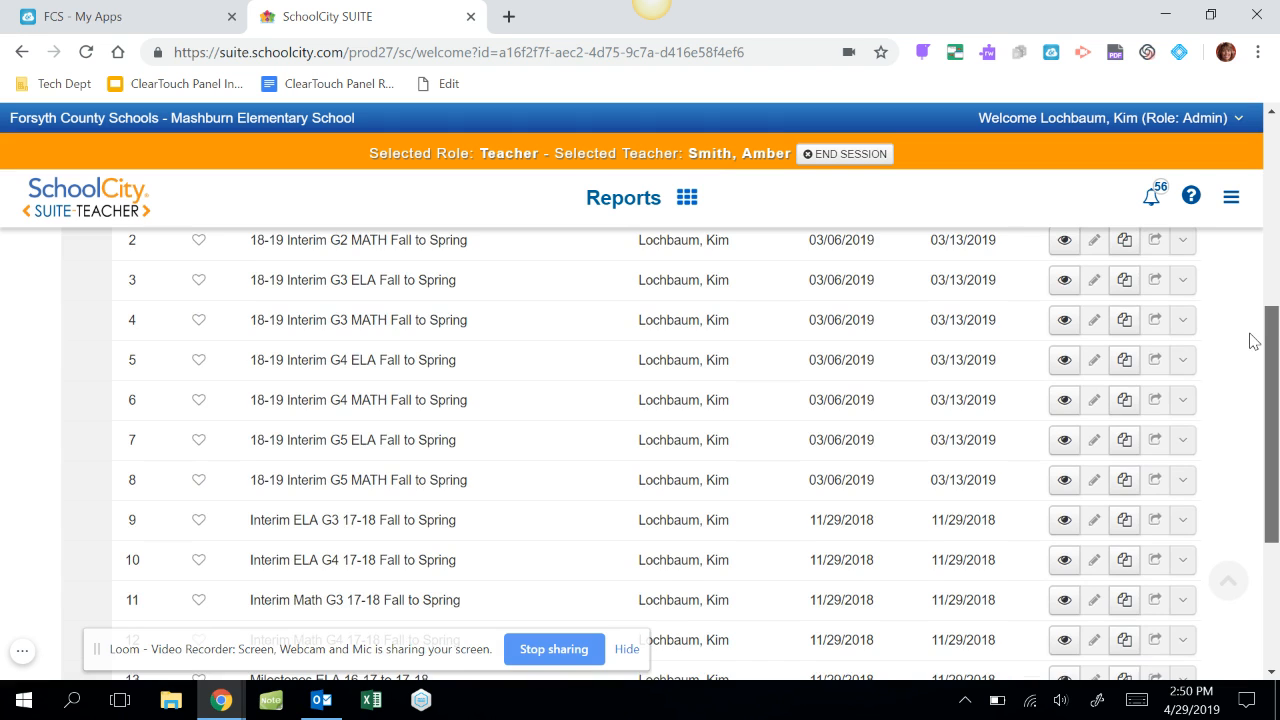
pyautogui.scroll(-3, 1250, 360)
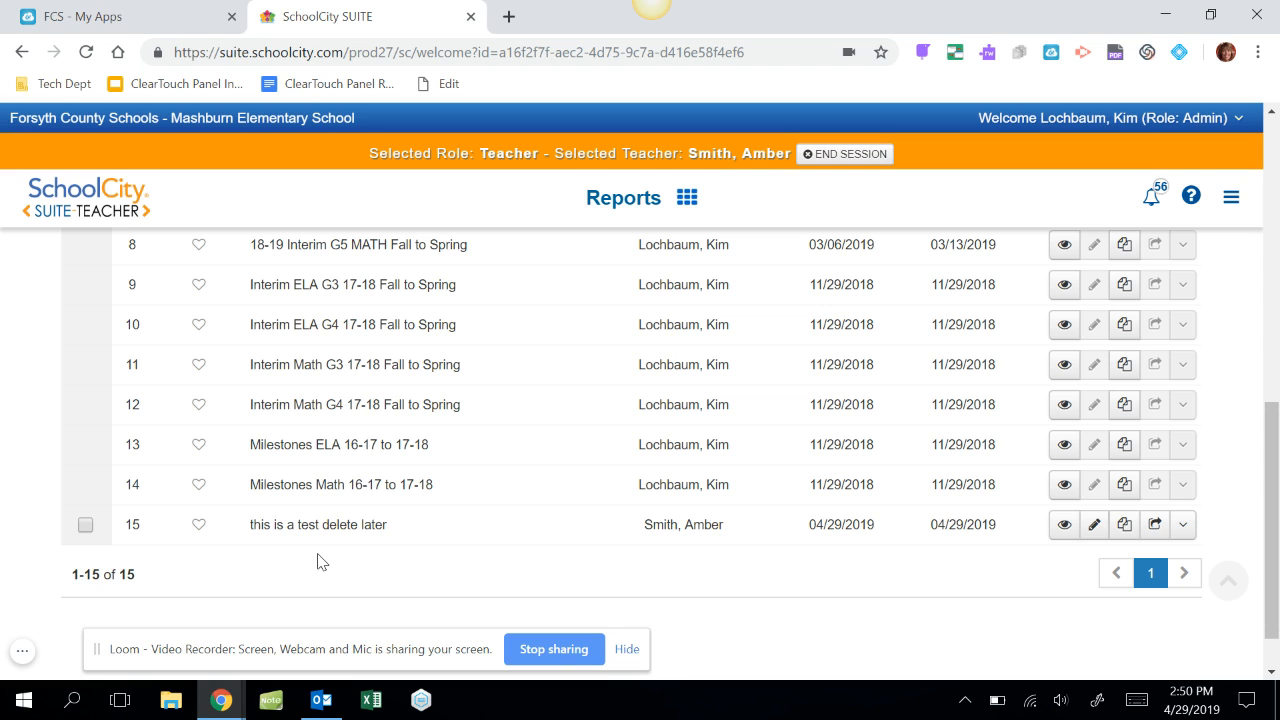
pyautogui.click(199, 525)
# - Open the sharing settings for "this is a test delete later", examine the user search and sharing options, and exit without sharing
pyautogui.scroll(7, 1274, 485)
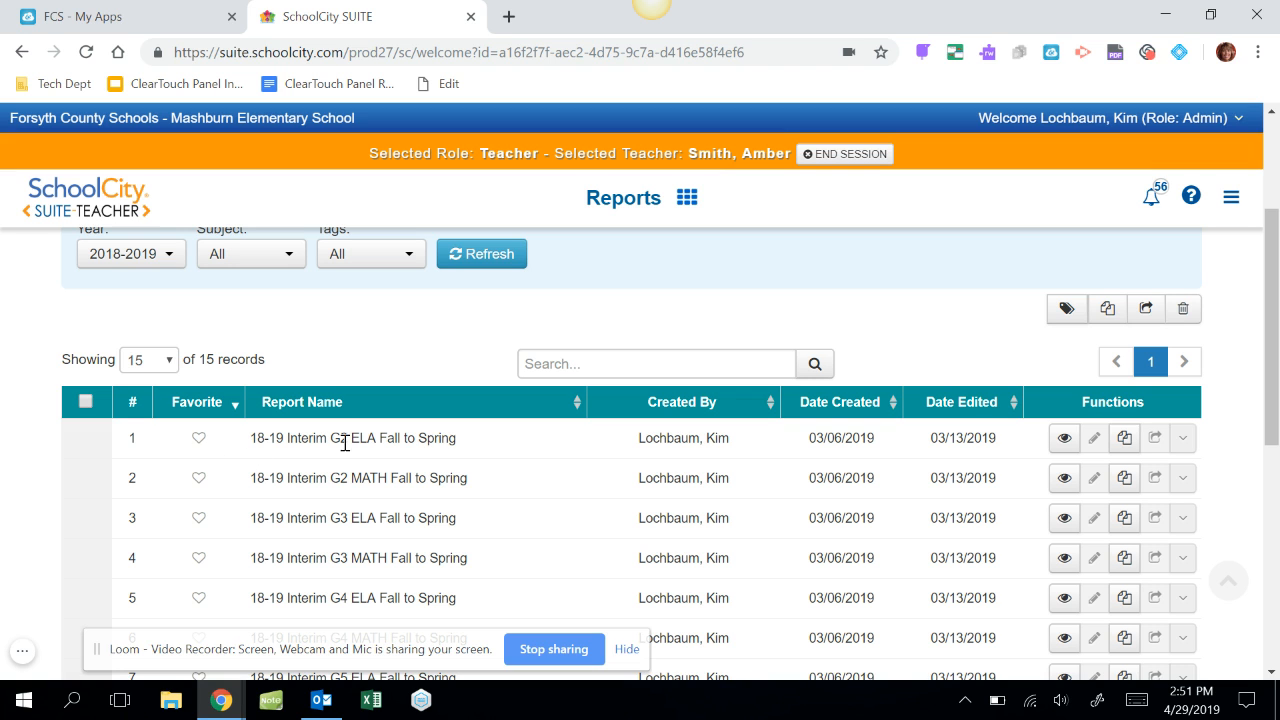
pyautogui.moveTo(1277, 228); pyautogui.dragTo(1222, 463)
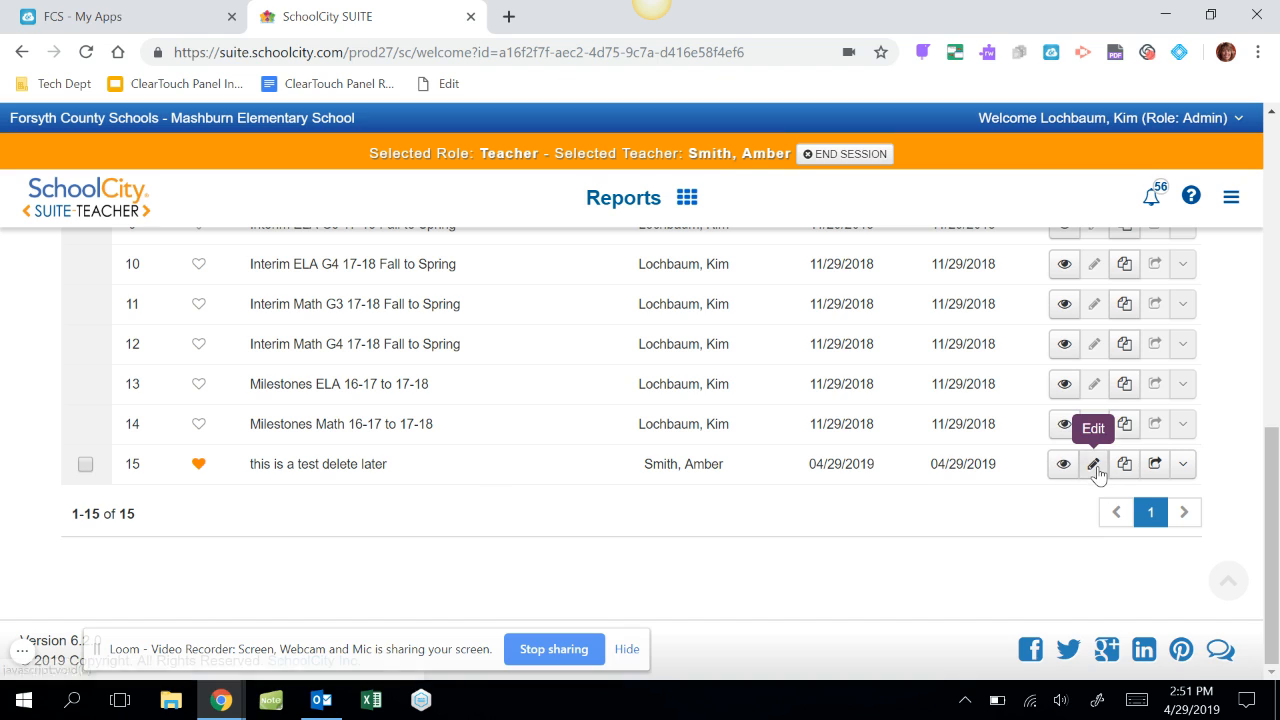
pyautogui.click(1155, 465)
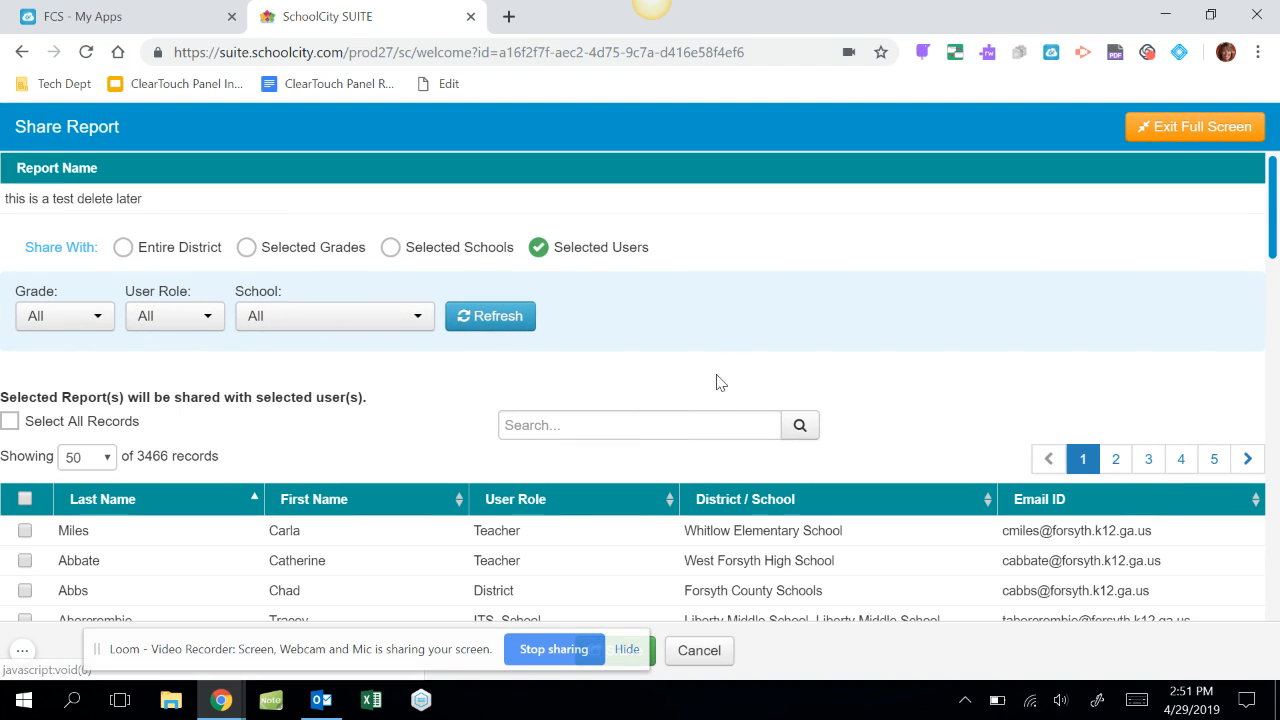
pyautogui.click(684, 432)
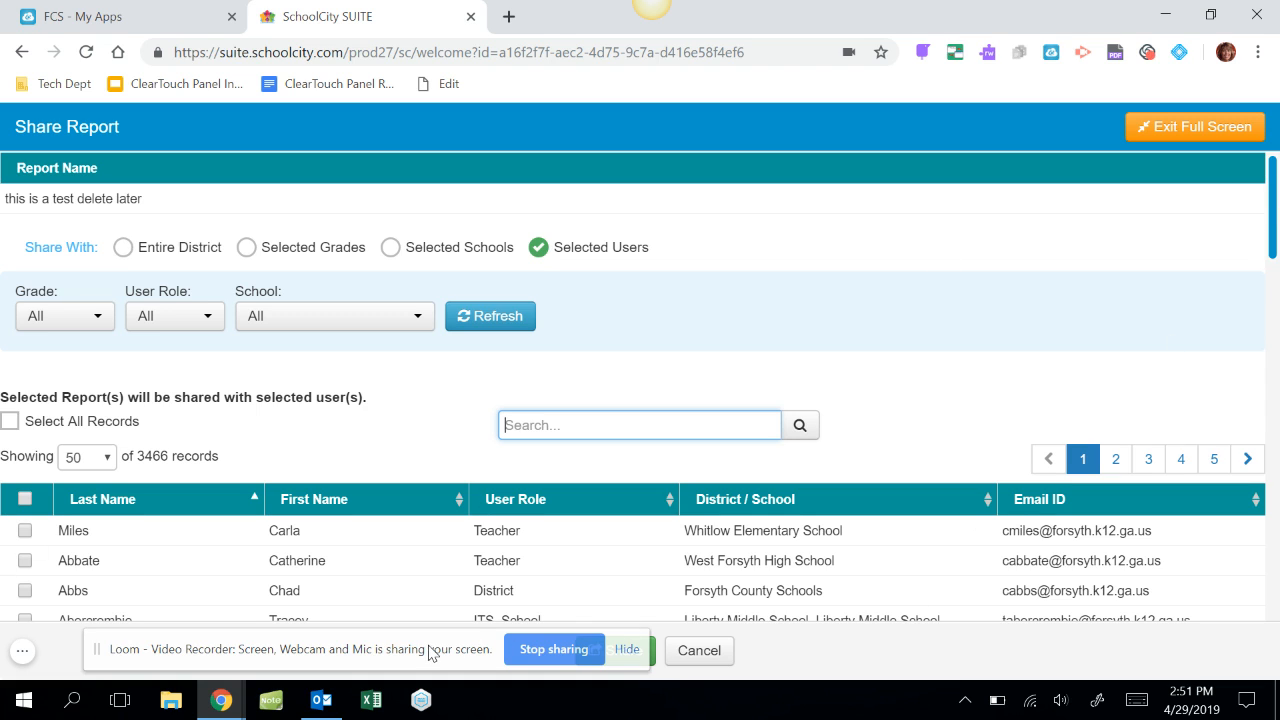
pyautogui.moveTo(435, 645); pyautogui.dragTo(439, 592)
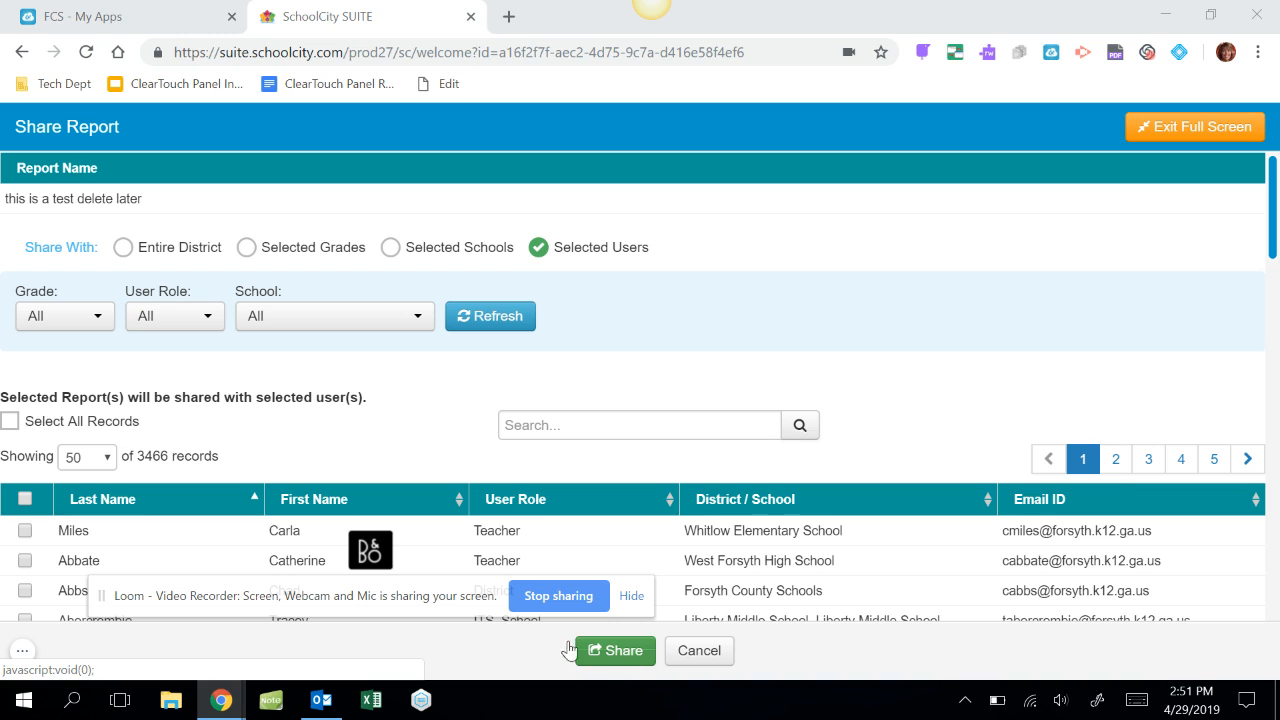
pyautogui.moveTo(435, 591); pyautogui.dragTo(415, 650)
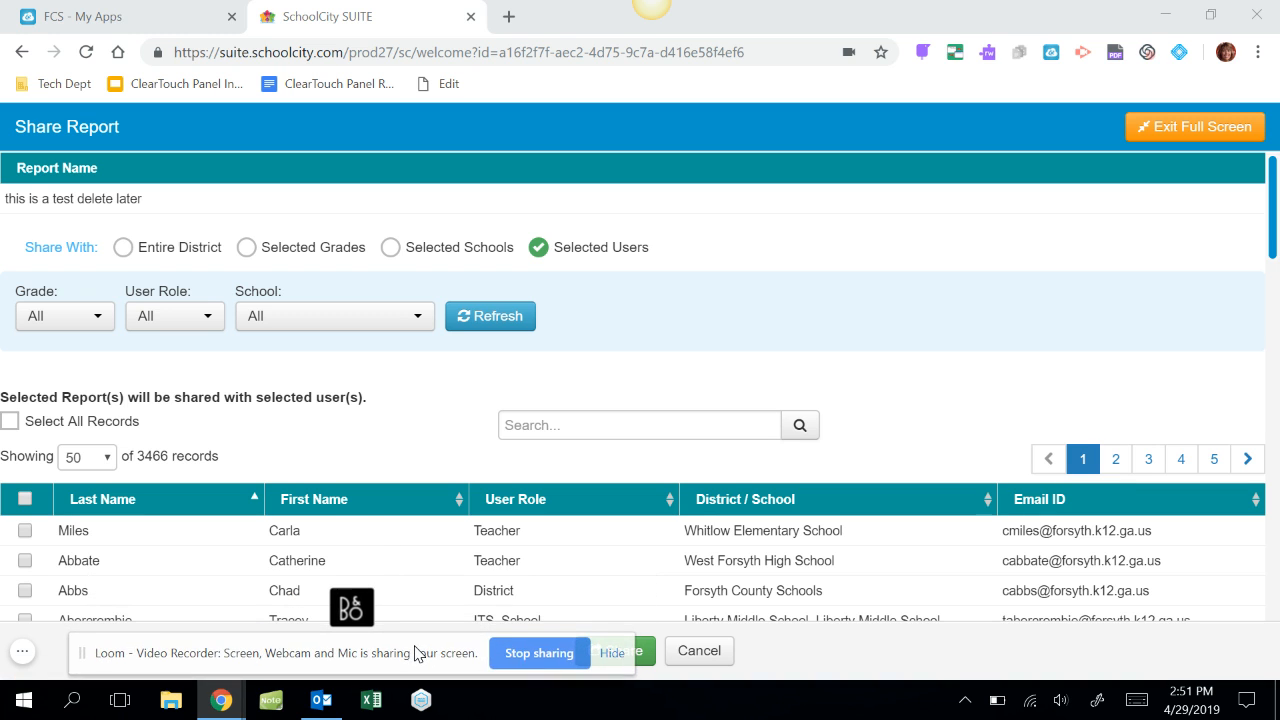
pyautogui.click(1196, 136)
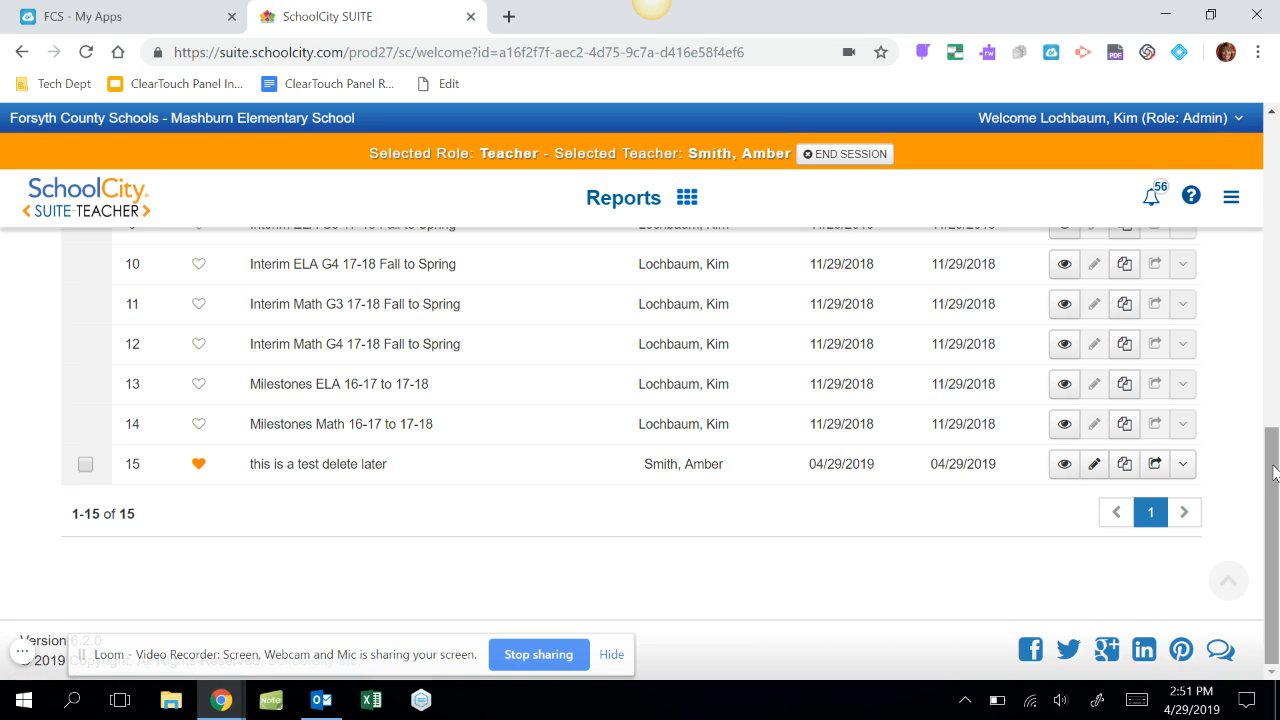
# - Select "this is a test delete later" in the custom reports list and check its additional functions
pyautogui.click(85, 464)
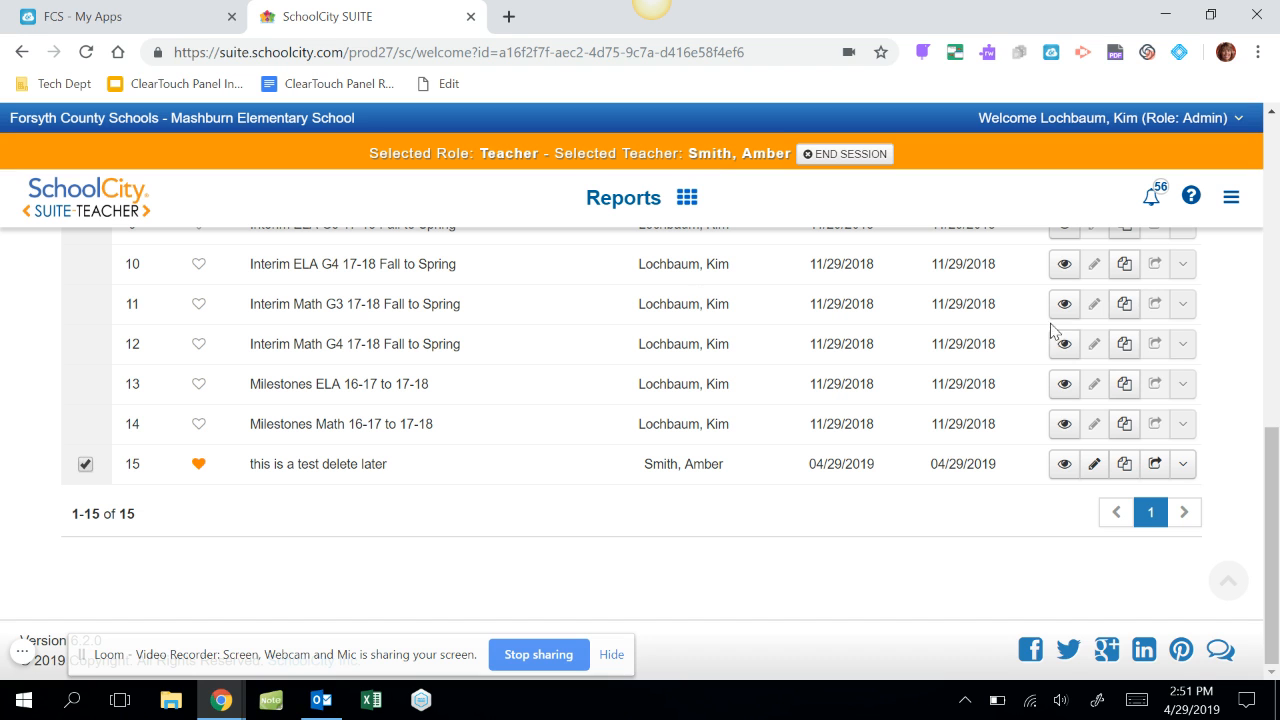
pyautogui.moveTo(1274, 470); pyautogui.dragTo(1274, 193)
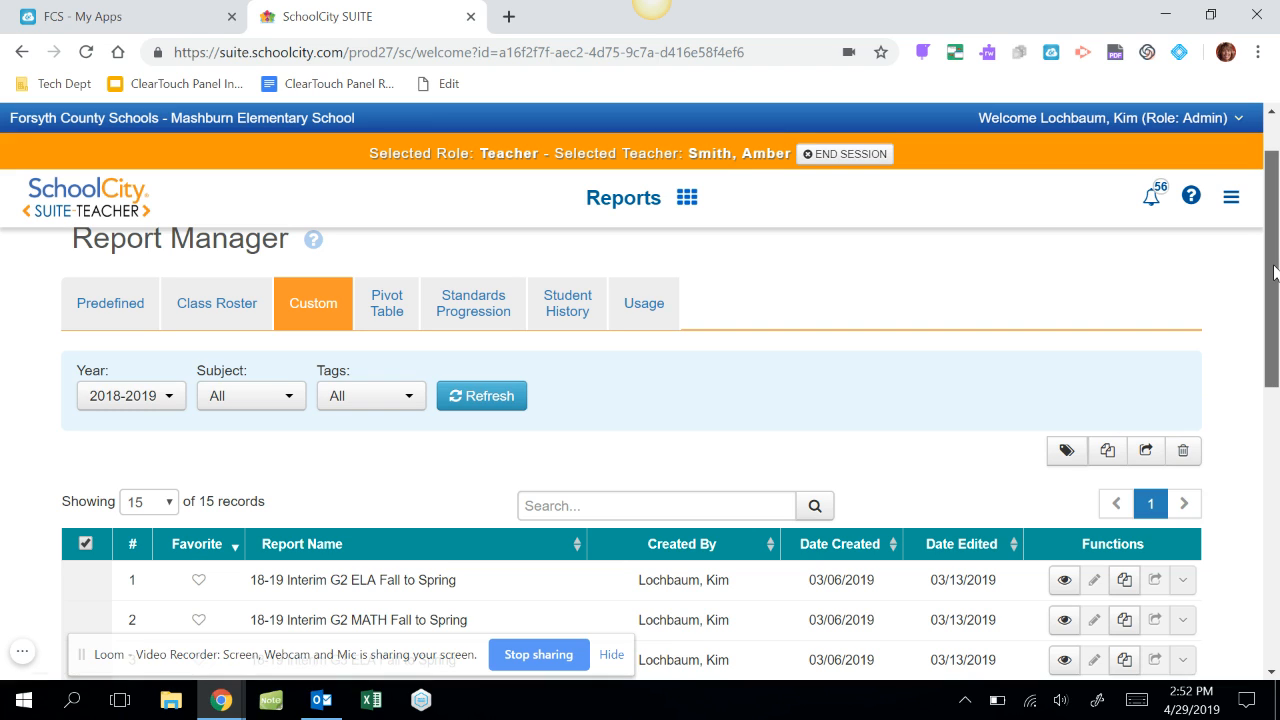
pyautogui.moveTo(1274, 272); pyautogui.dragTo(1263, 514)
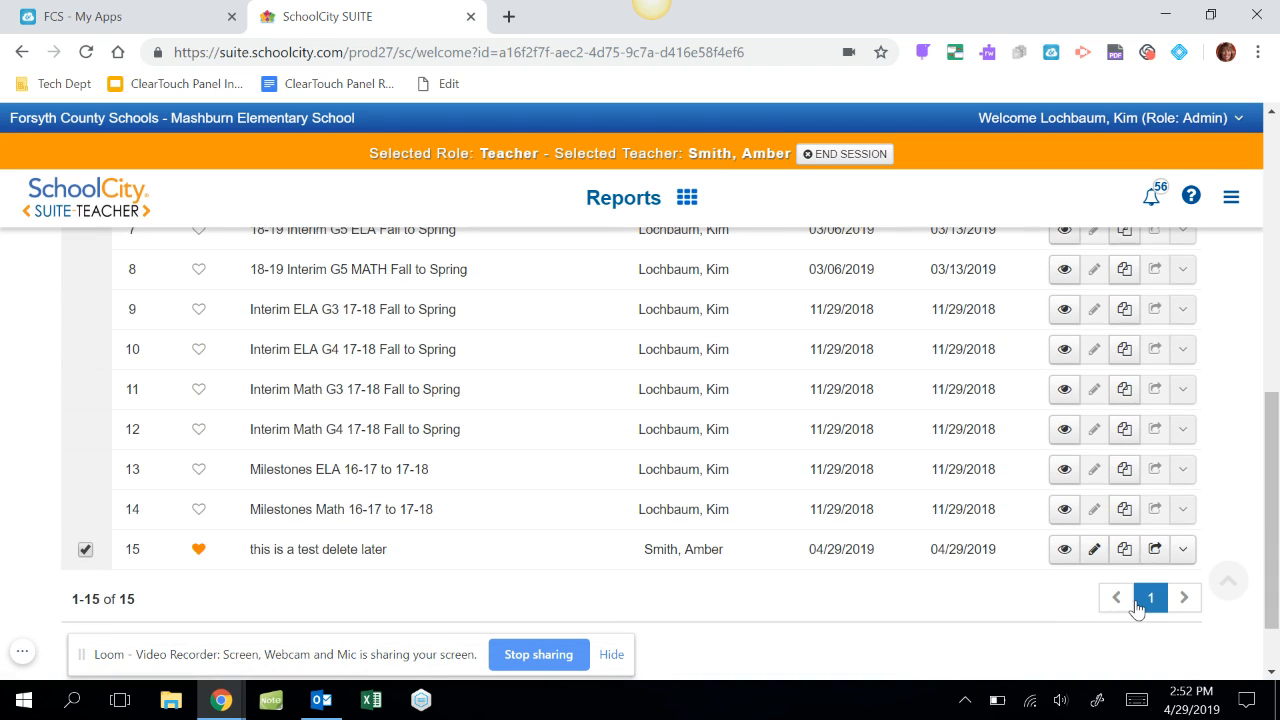
pyautogui.click(1184, 553)
pyautogui.click(874, 609)
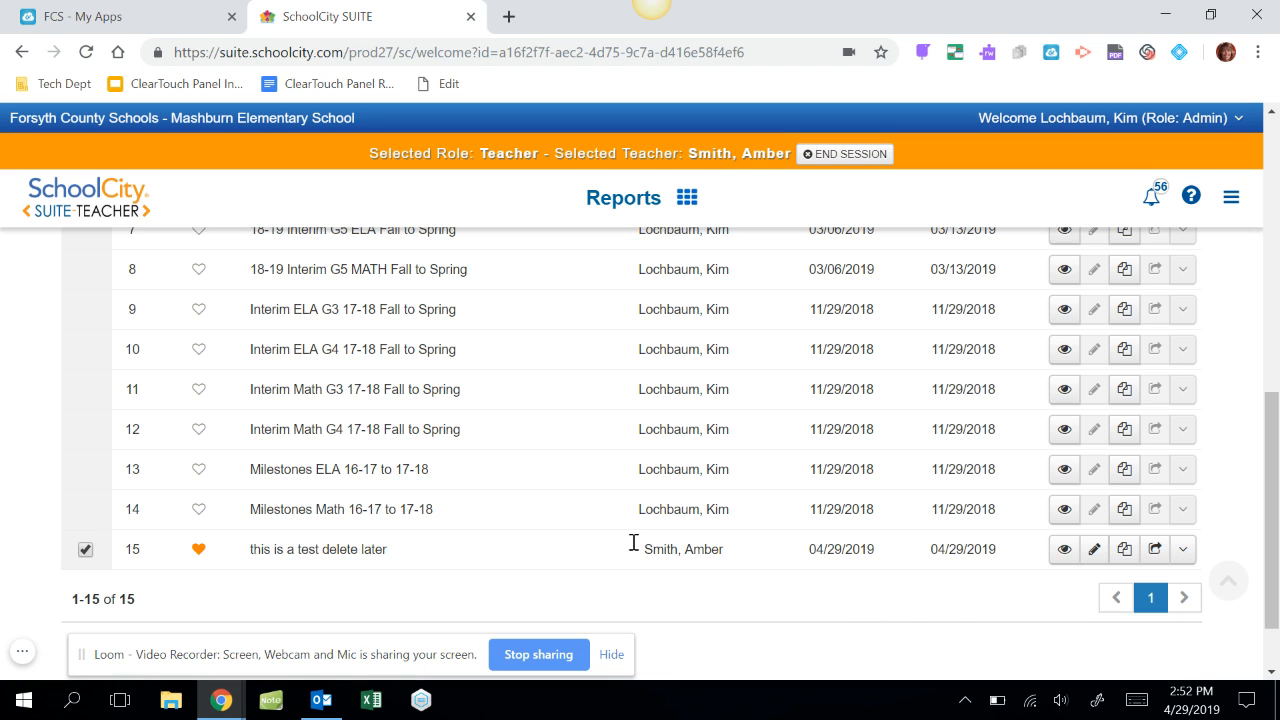